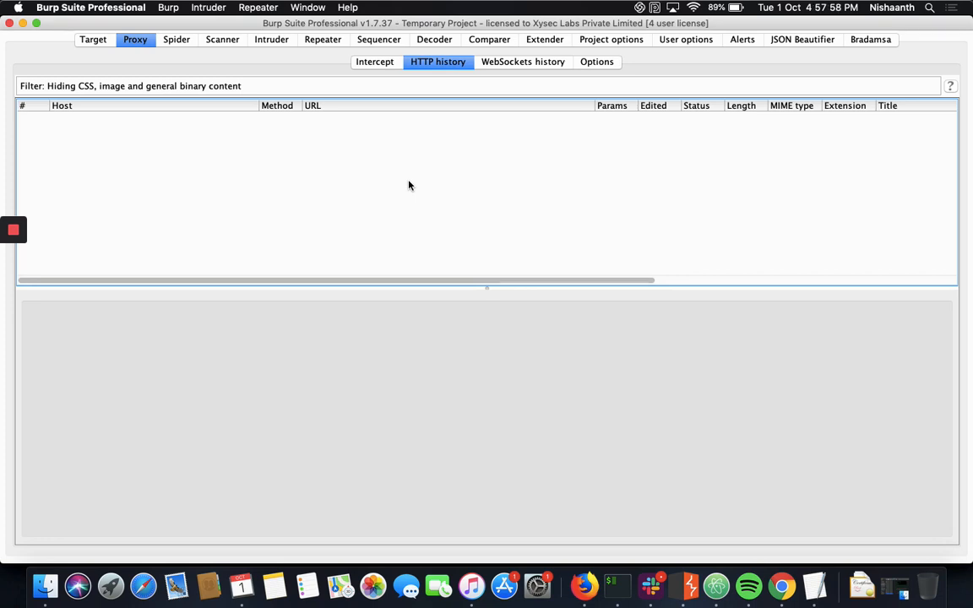
Add a proxy listener on port 8080 bound to all interfaces in Burp's proxy options
left_click(597, 68)
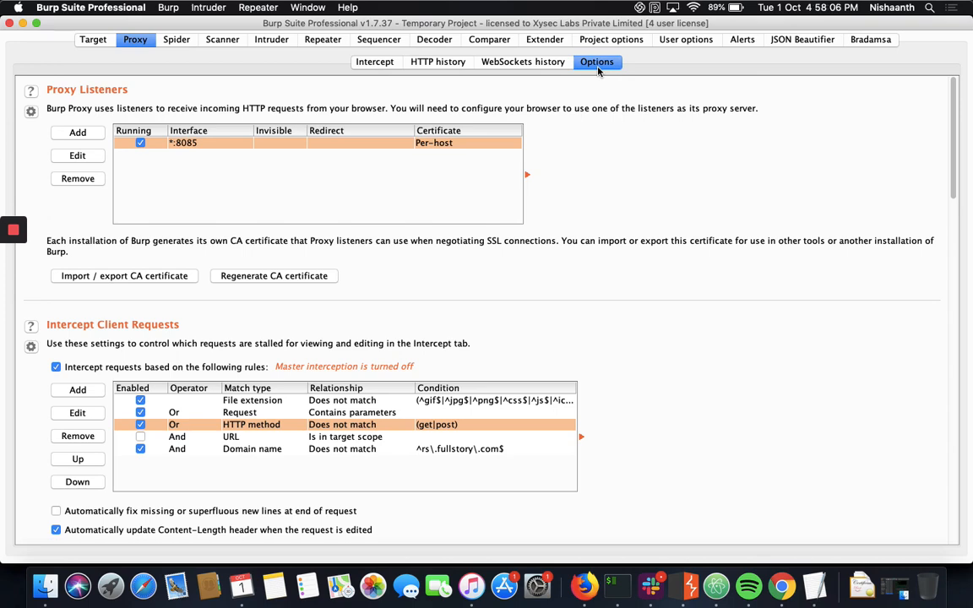
left_click(95, 39)
left_click(137, 40)
left_click(597, 61)
left_click(99, 134)
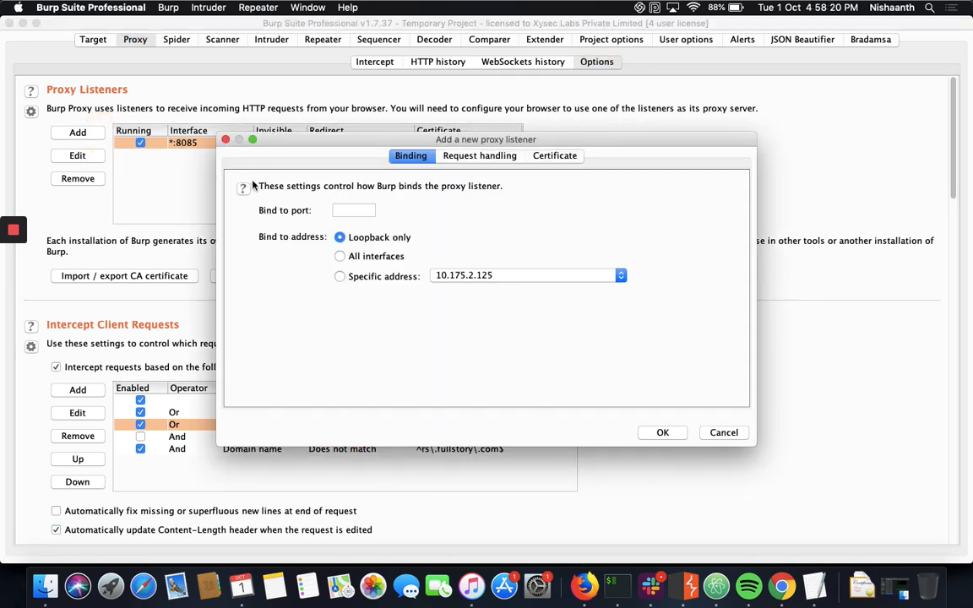
left_click(353, 209)
type("8080")
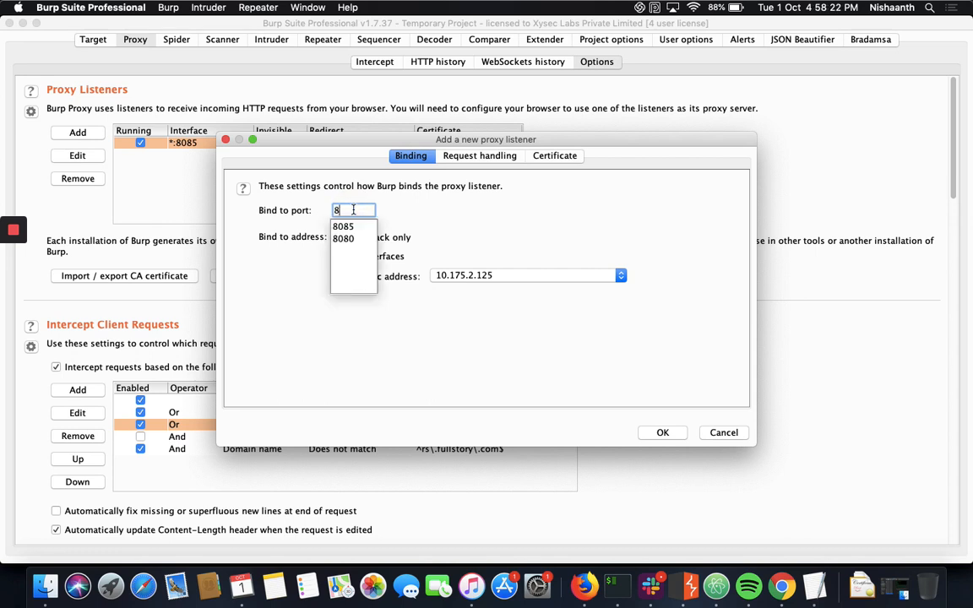
left_click(459, 224)
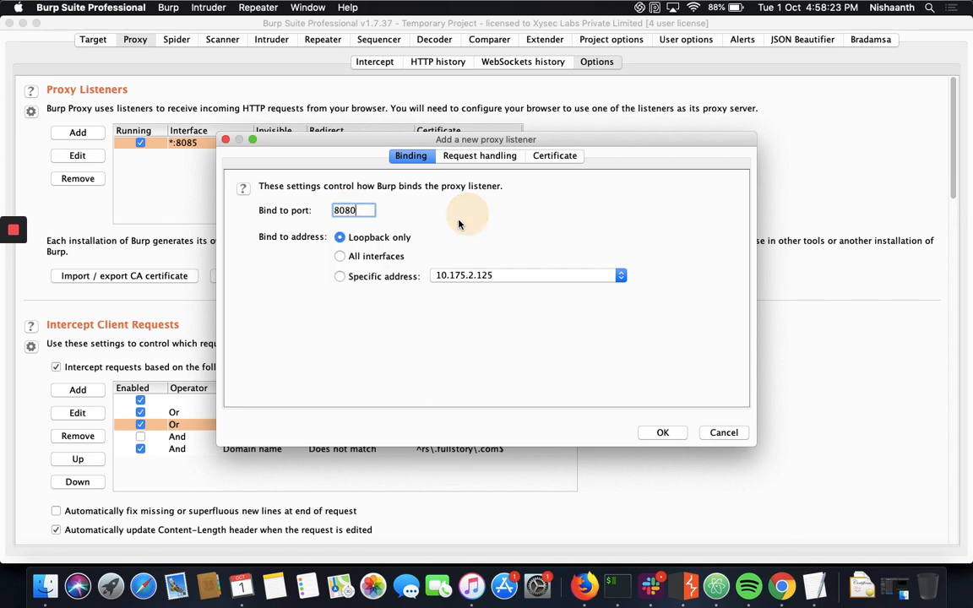
left_click(382, 257)
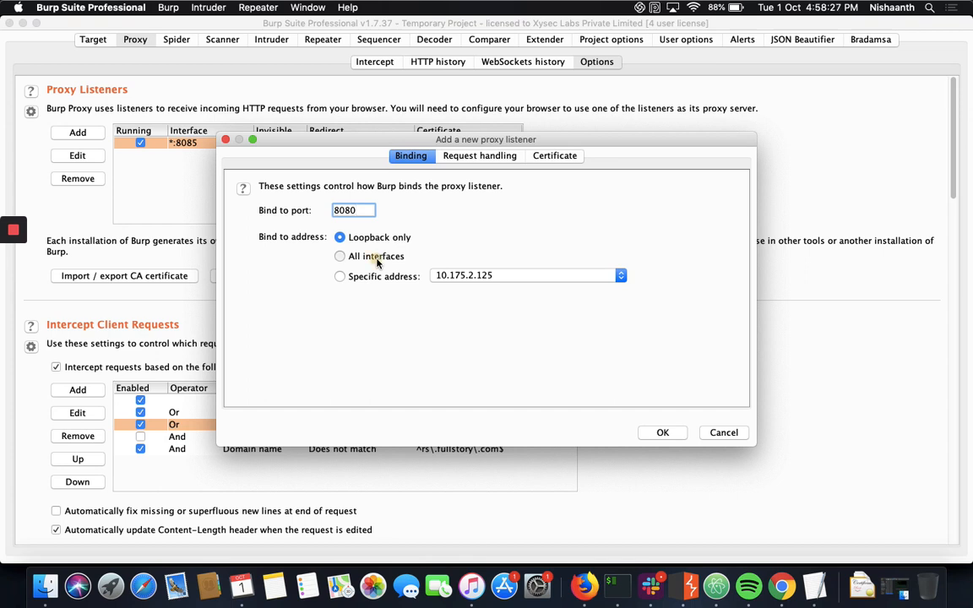
left_click(663, 433)
left_click(664, 324)
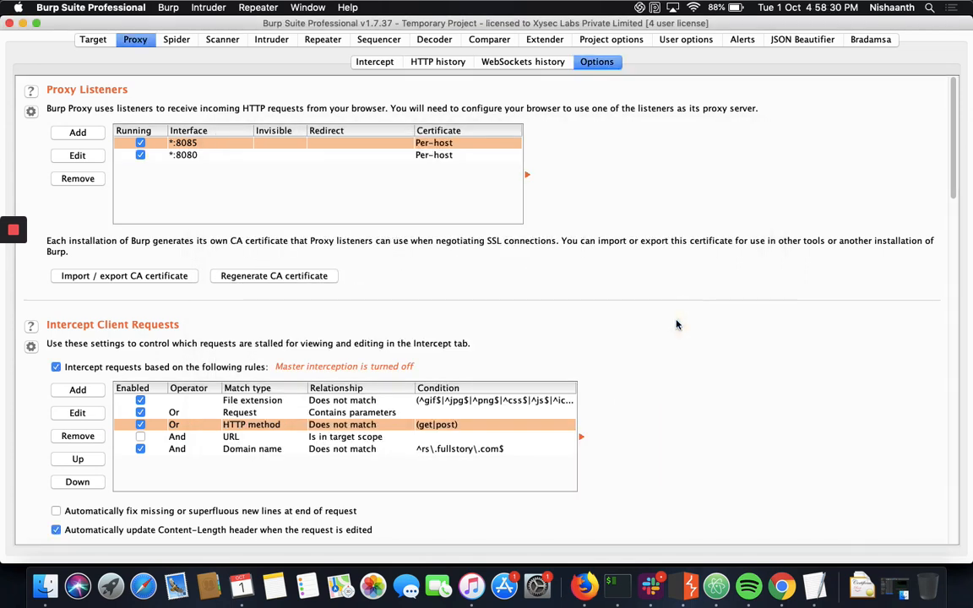
left_click(180, 155)
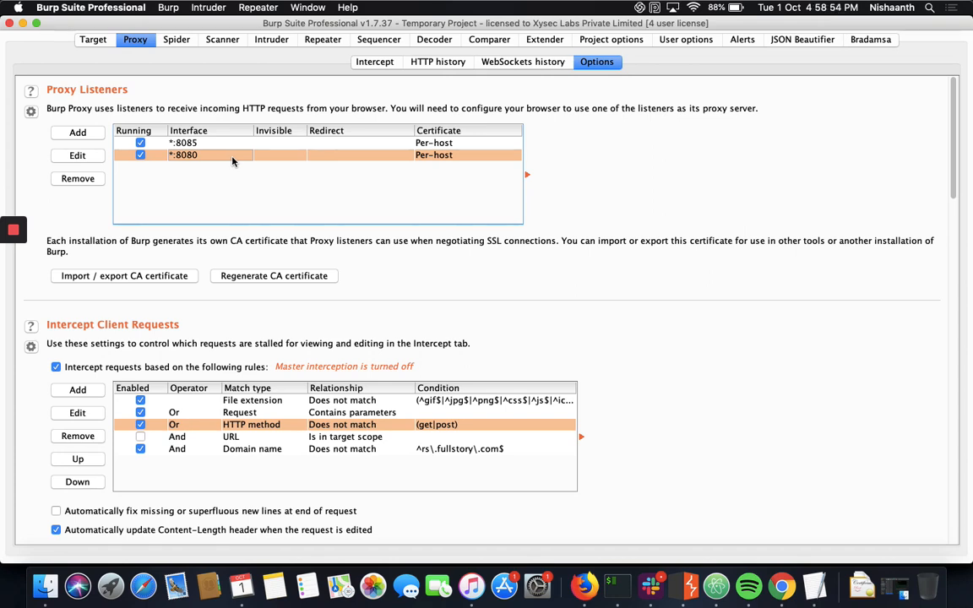
Switch to Firefox, search its preferences for "proxy" and open the network connection settings
left_click(583, 586)
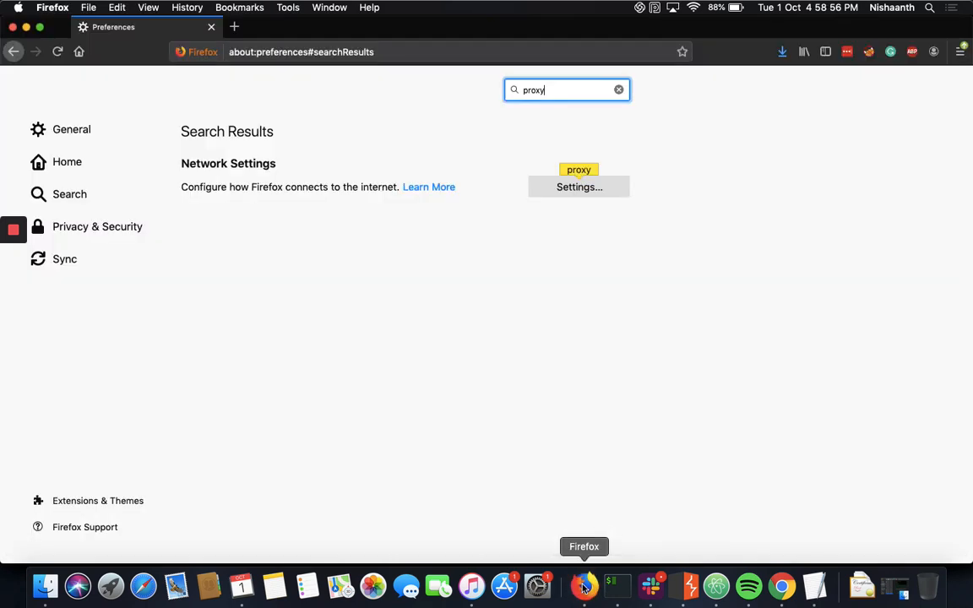
left_click(963, 53)
left_click(875, 317)
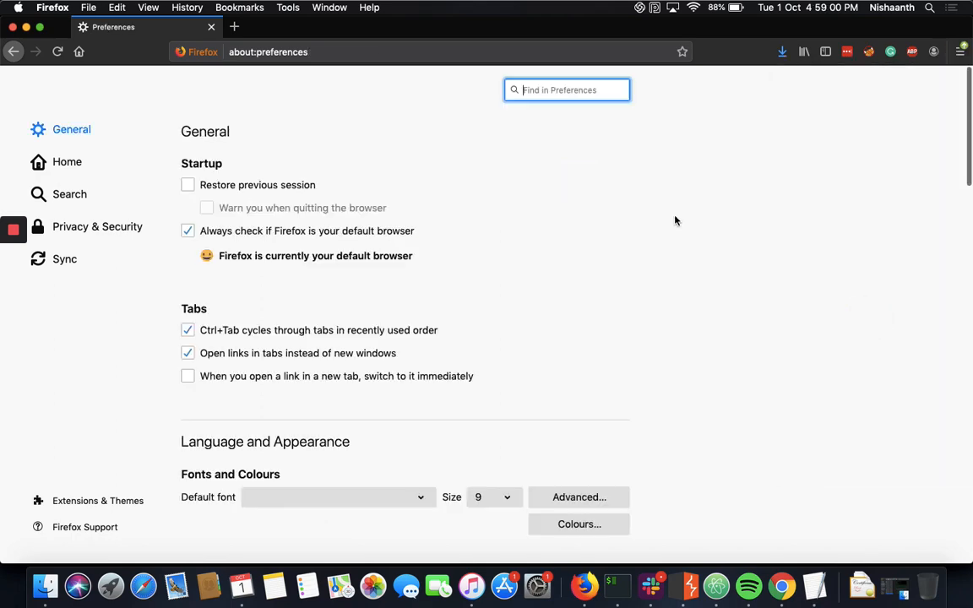
type("proxy")
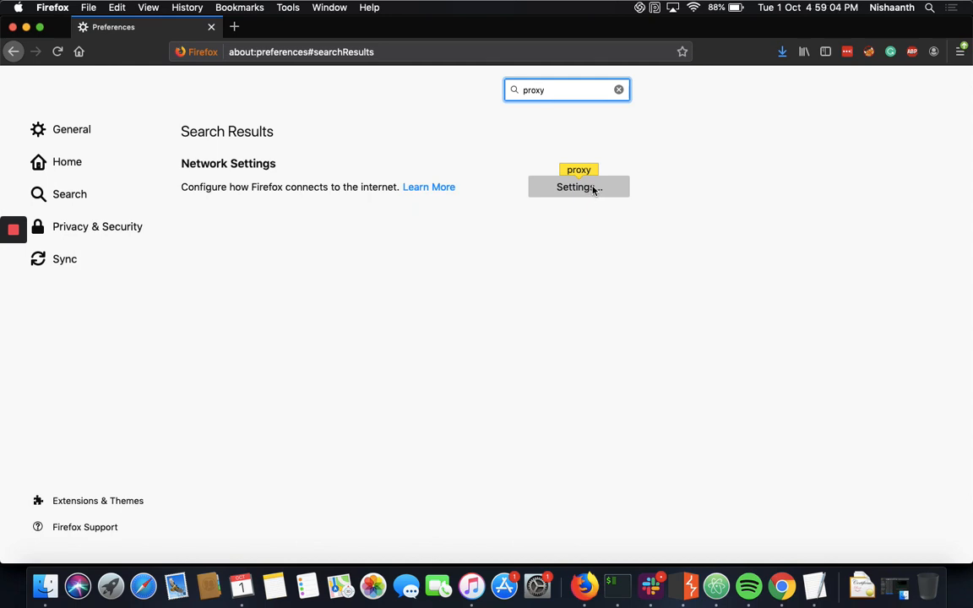
left_click(594, 190)
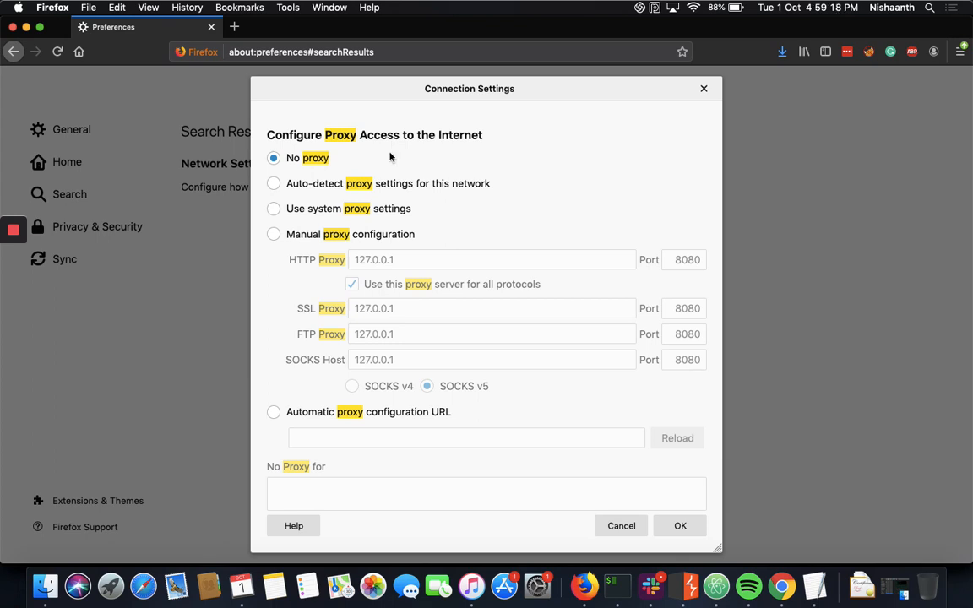
Enable manual proxy configuration with HTTP proxy 127.0.0.1, port 8080, used for all protocols, and save the connection settings
scroll(400, 182, "down", 2)
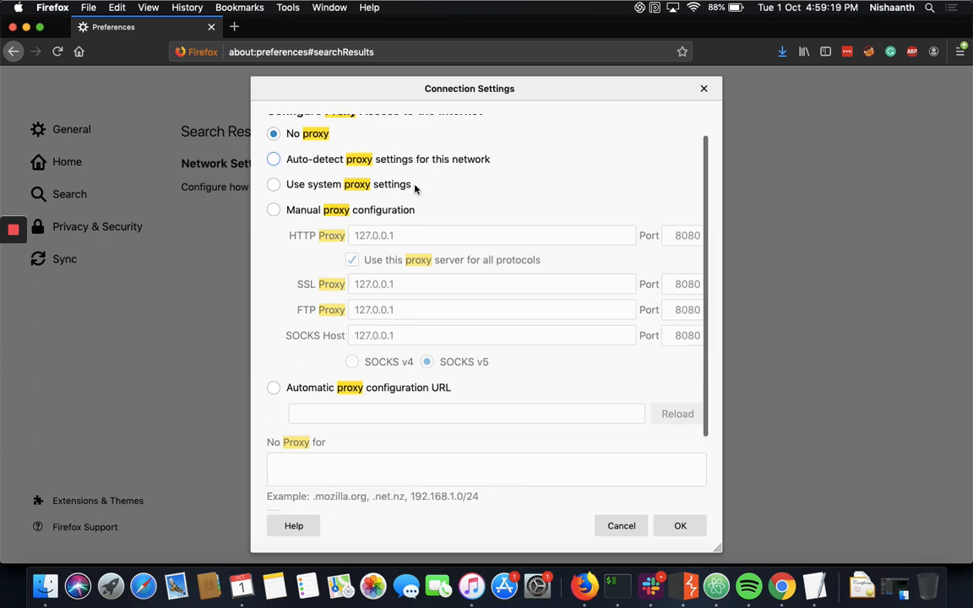
left_click(368, 211)
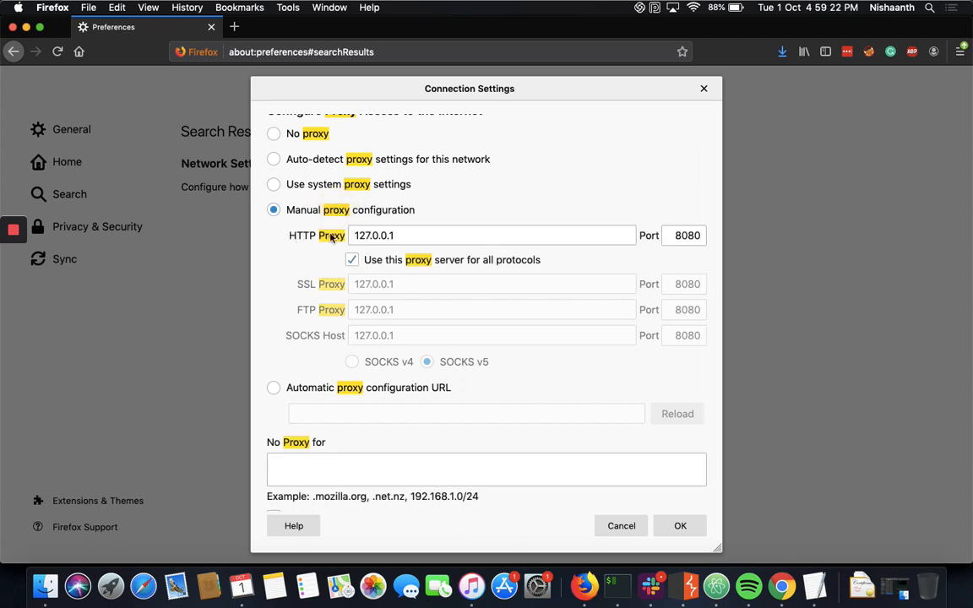
left_click(412, 237)
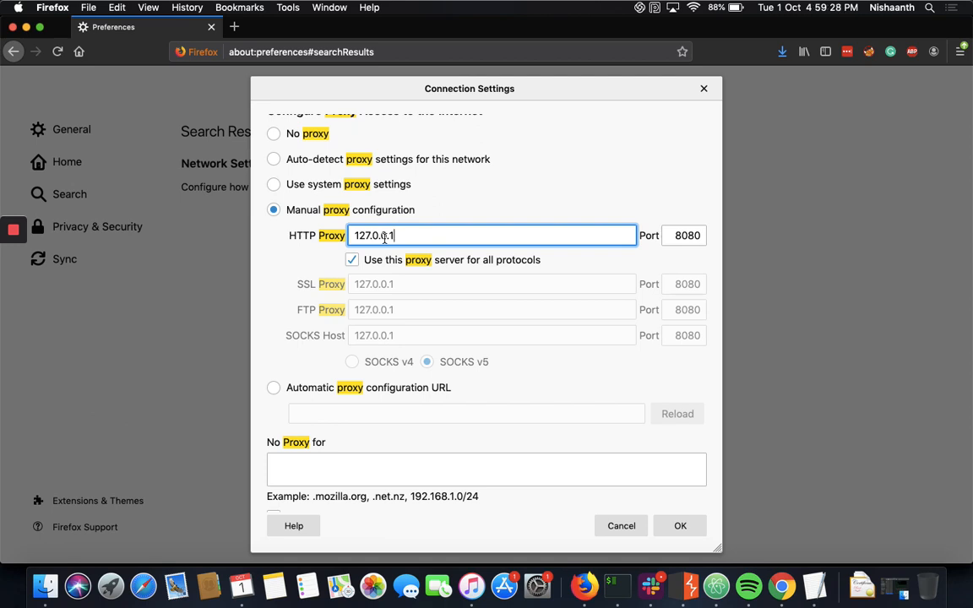
left_click(694, 236)
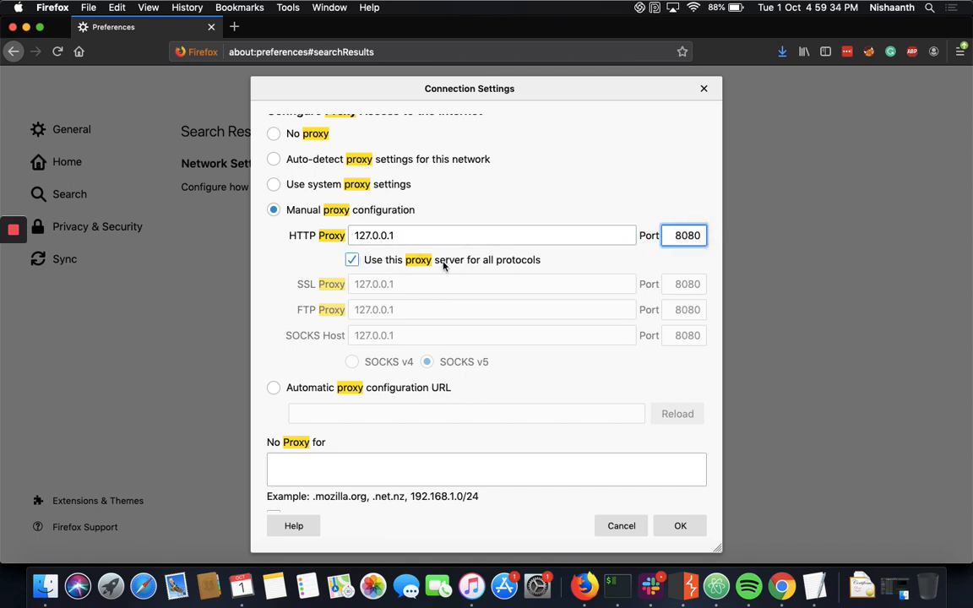
left_click(357, 257)
left_click(360, 255)
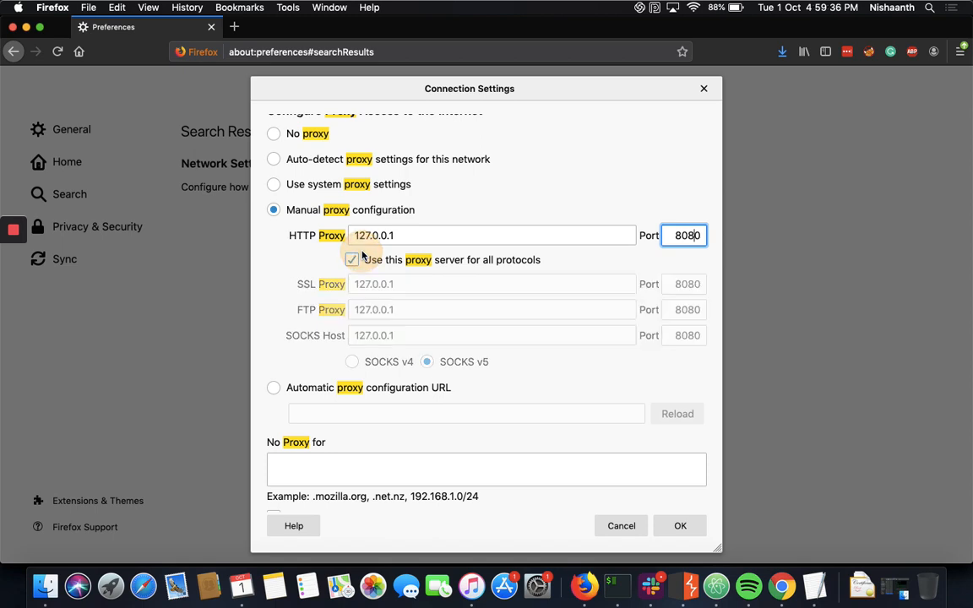
scroll(587, 483, "down", 3)
left_click(684, 525)
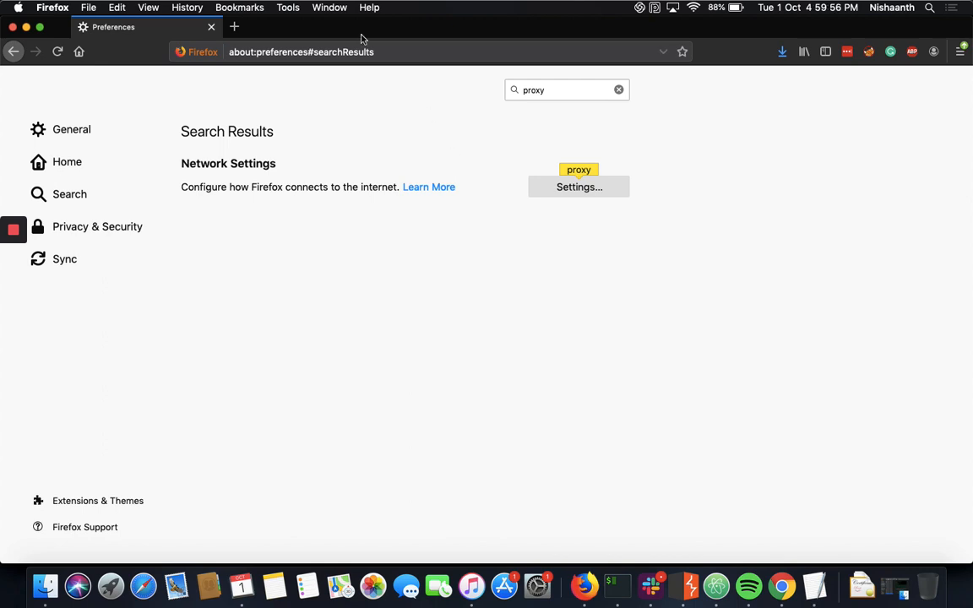
left_click(235, 28)
type("http:")
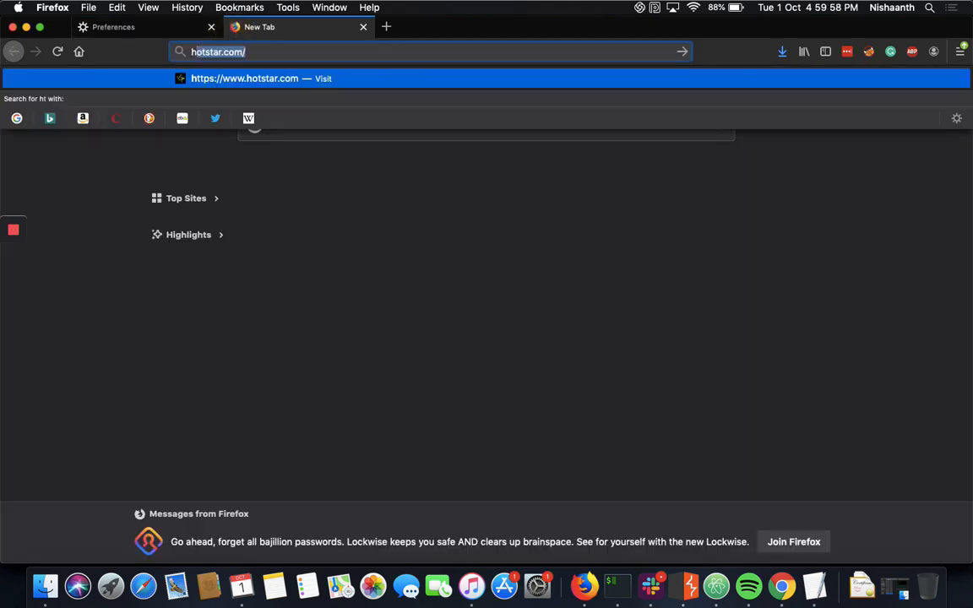
type("//burp")
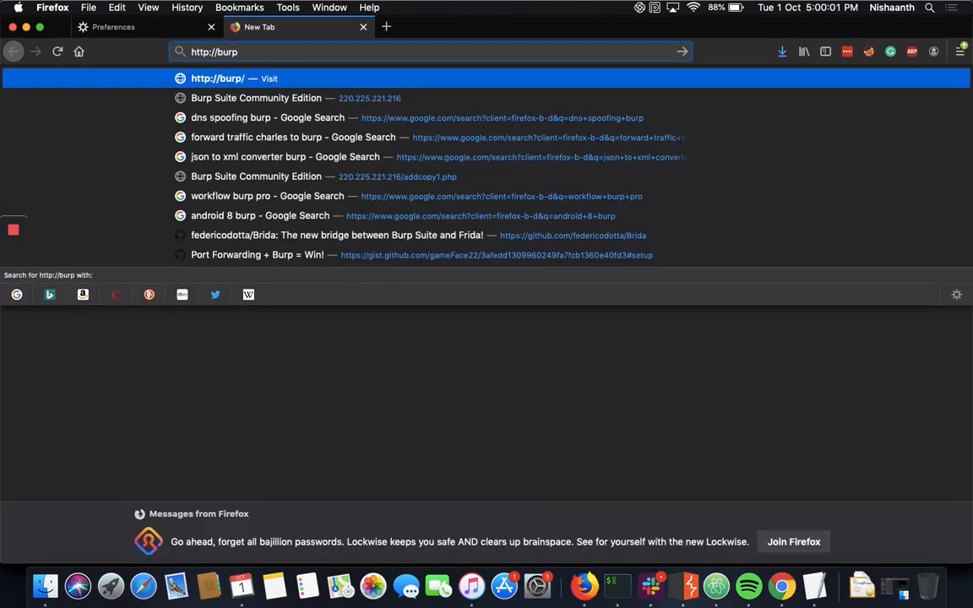
key("Return")
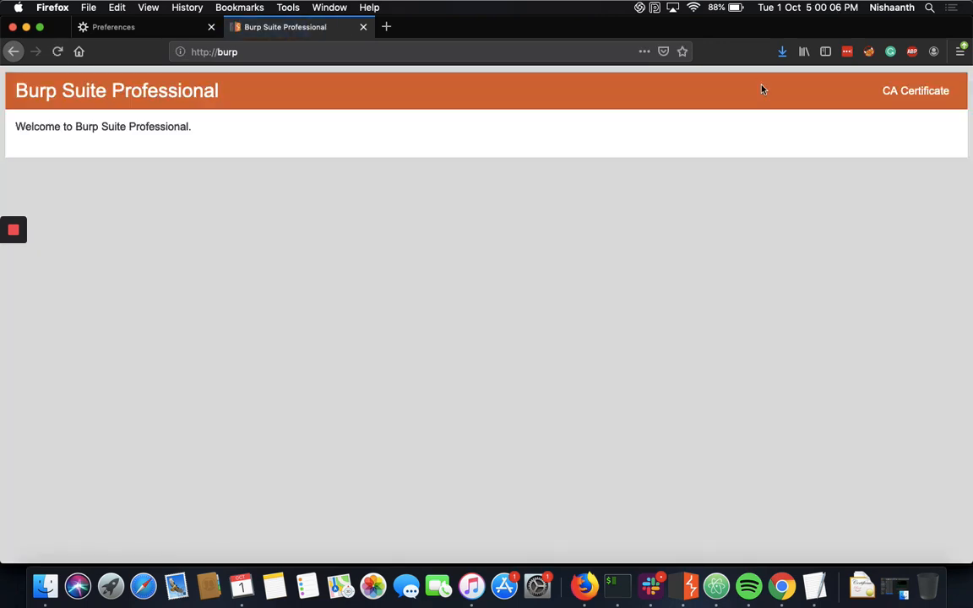
Download Burp's CA certificate and save it in Downloads as burpproxy.der
left_click(934, 99)
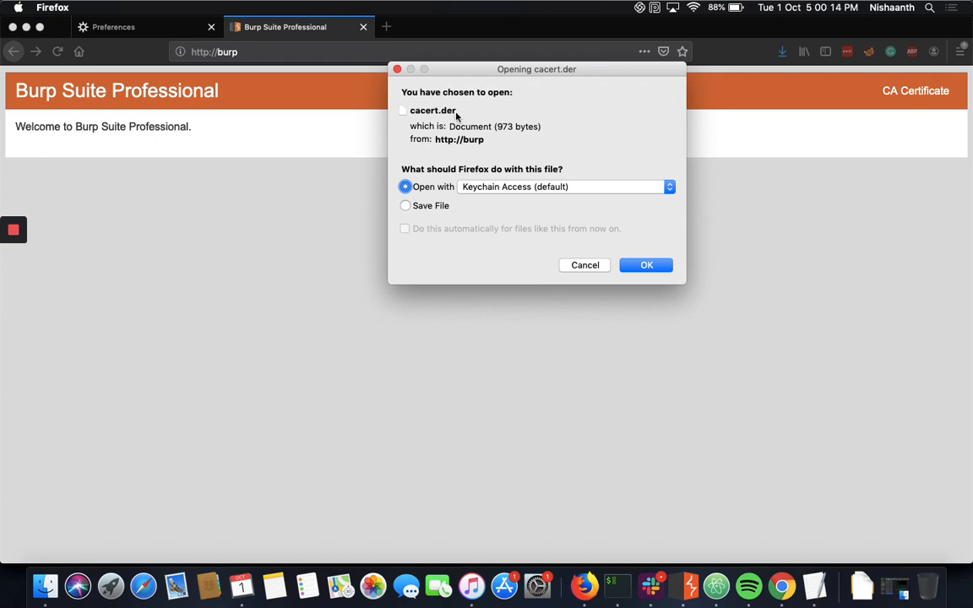
left_click(409, 205)
left_click(647, 265)
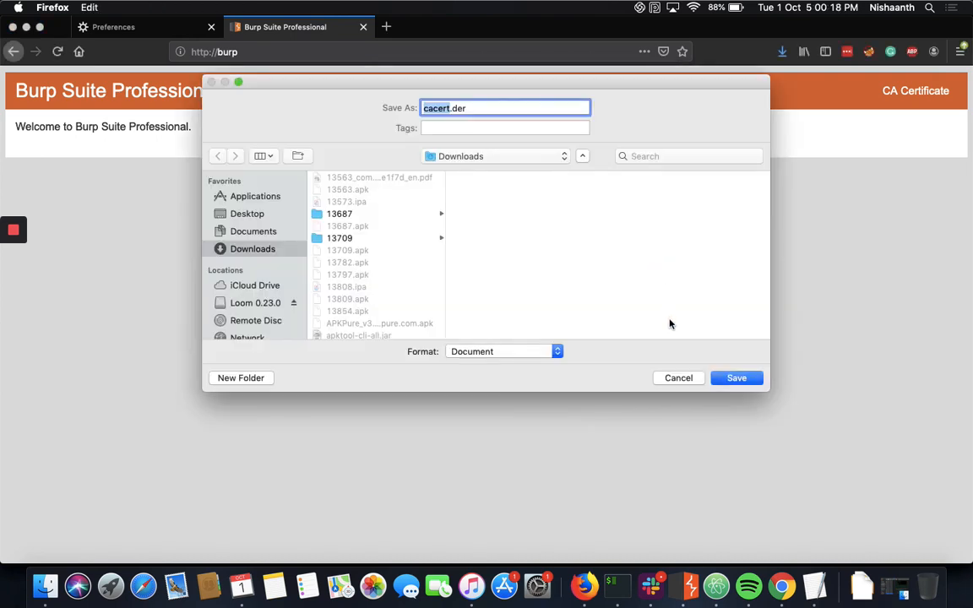
type("burpproxy")
key("Return")
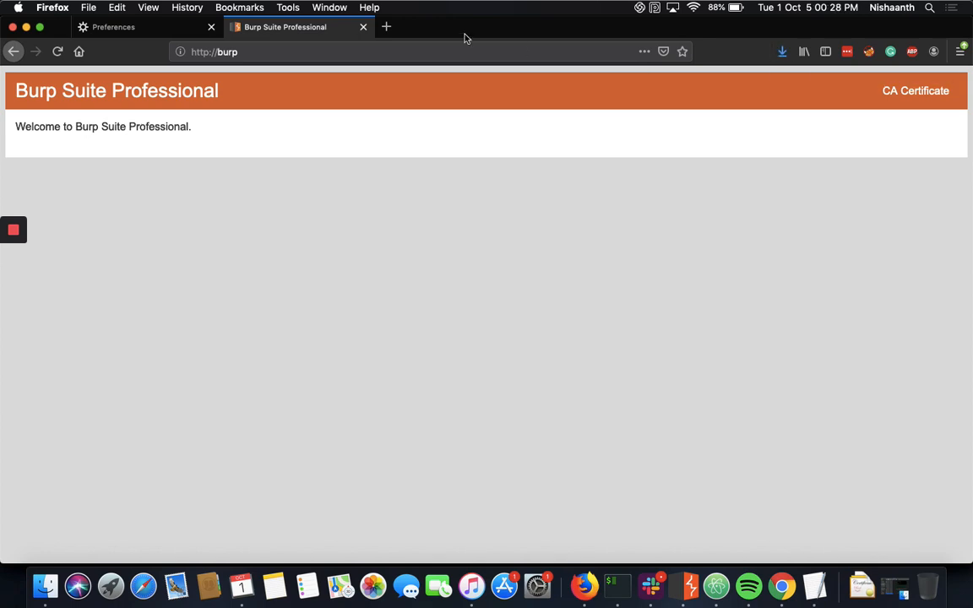
Search the Firefox preferences for "certi" and open the Certificate Manager
left_click(145, 28)
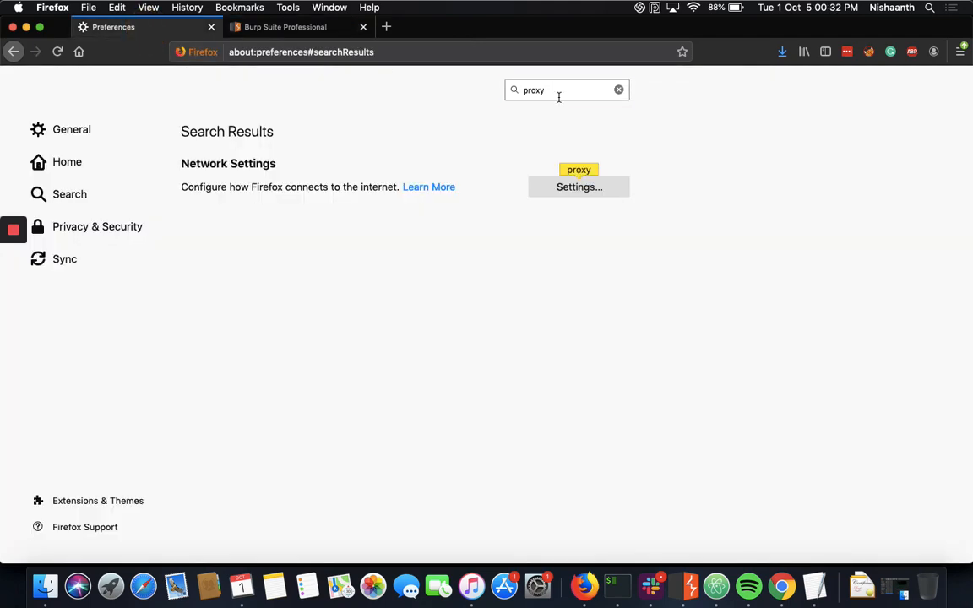
double_click(558, 93)
type("certi")
type("ca")
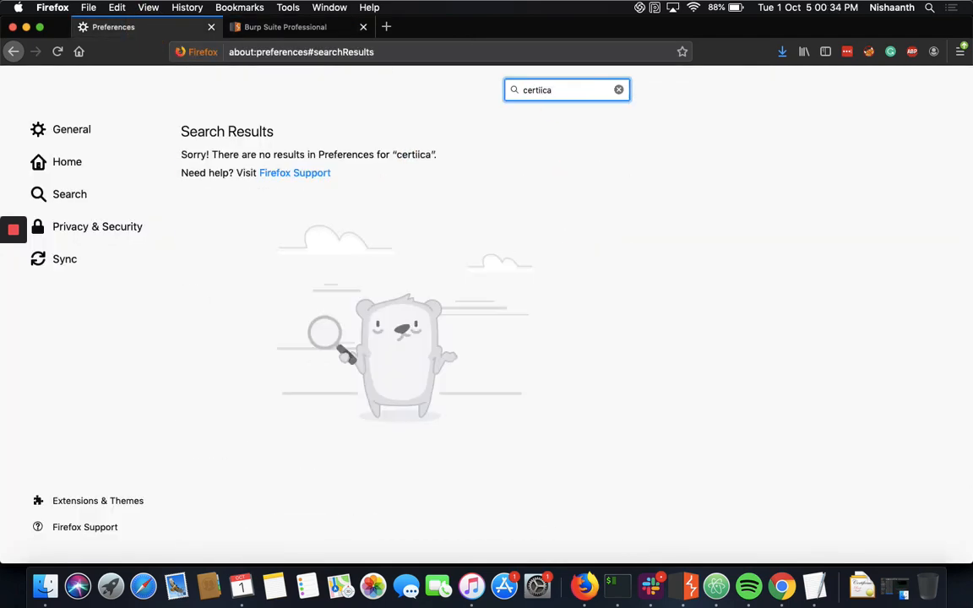
key("BackSpace")
key("BackSpace")
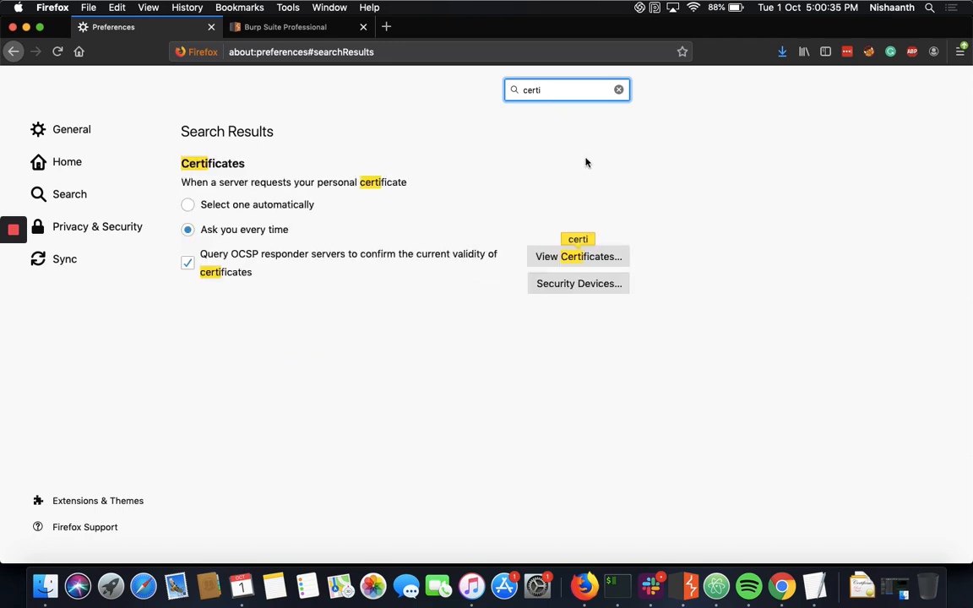
left_click(582, 256)
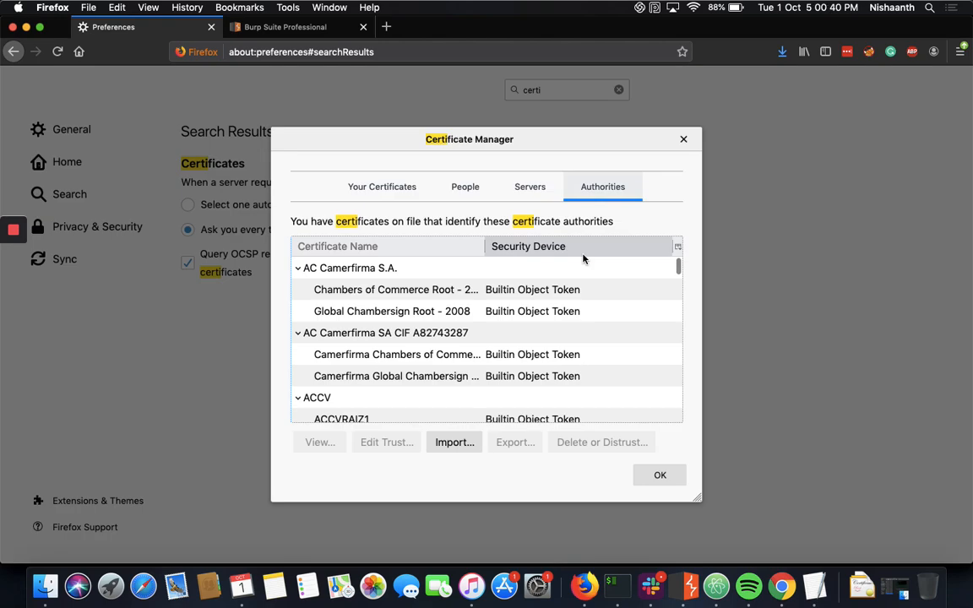
Try to import burpproxy.der from Downloads as a certificate authority and dismiss the alert
scroll(554, 337, "down", 3)
scroll(553, 338, "up", 3)
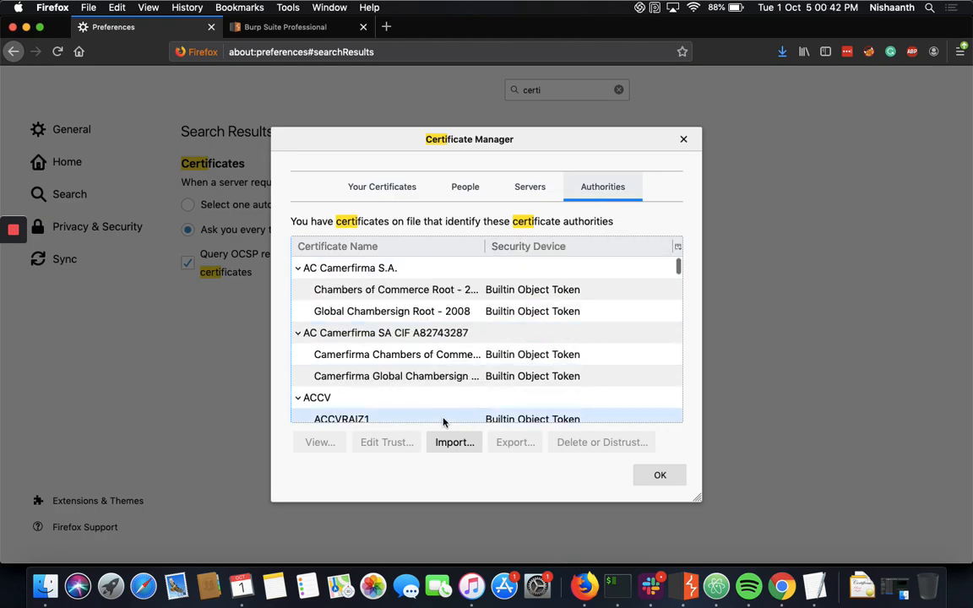
scroll(418, 312, "down", 5)
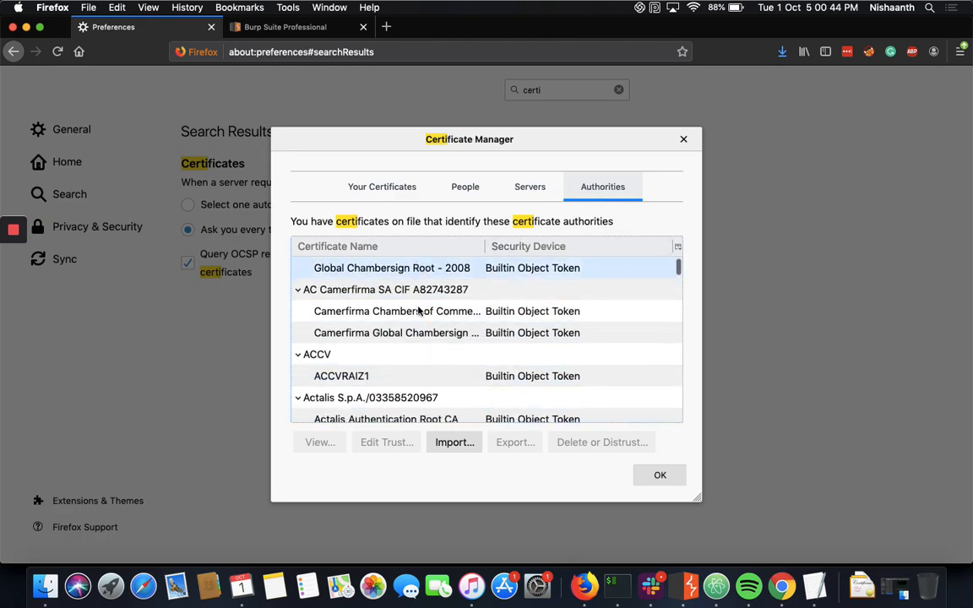
scroll(418, 313, "down", 10)
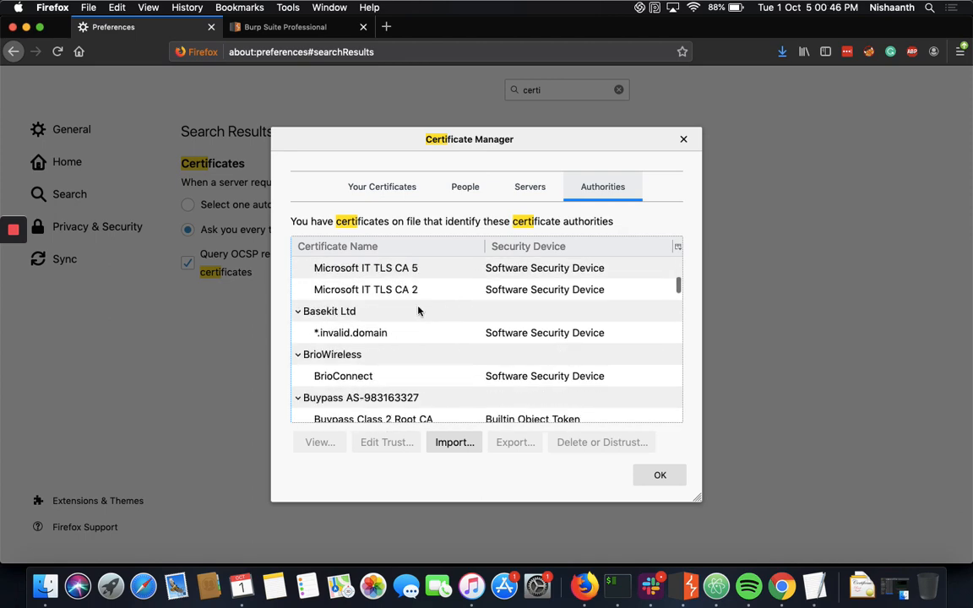
scroll(419, 313, "down", 8)
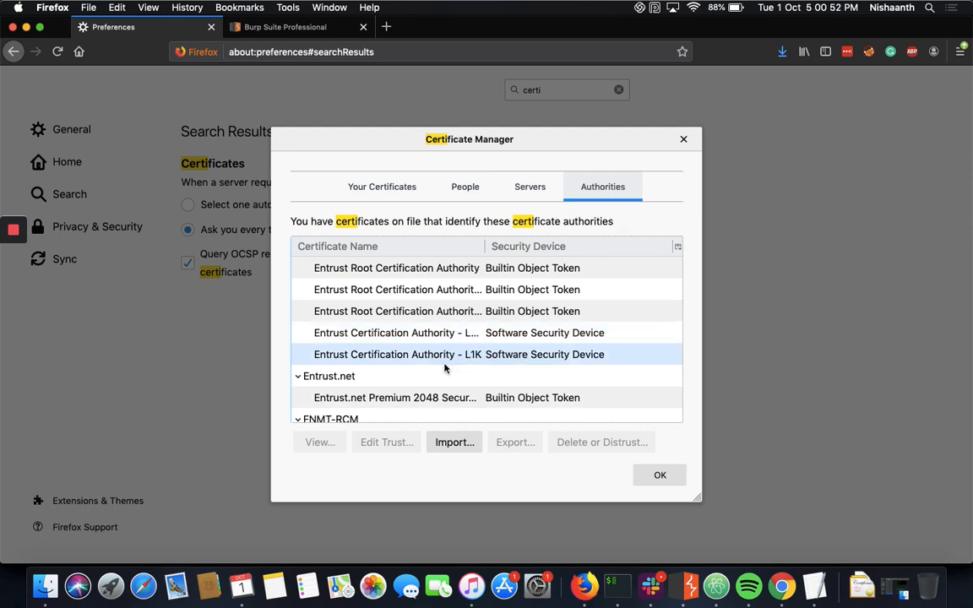
left_click(465, 444)
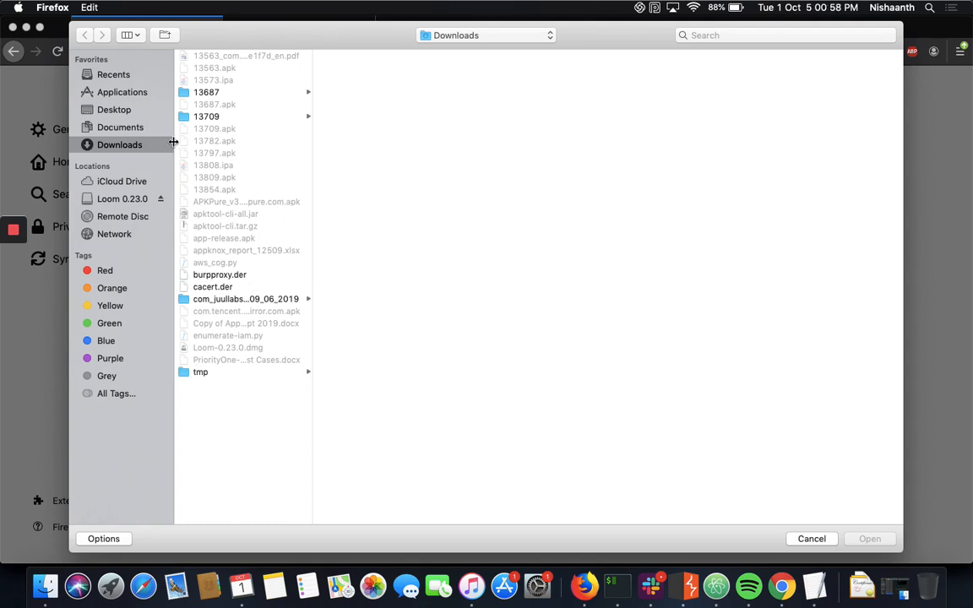
left_click(236, 277)
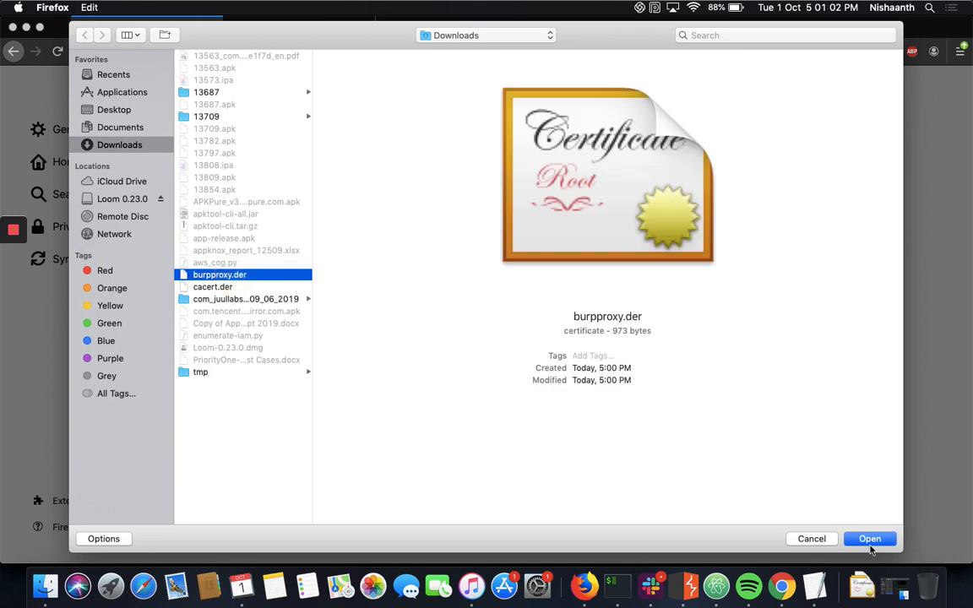
left_click(870, 539)
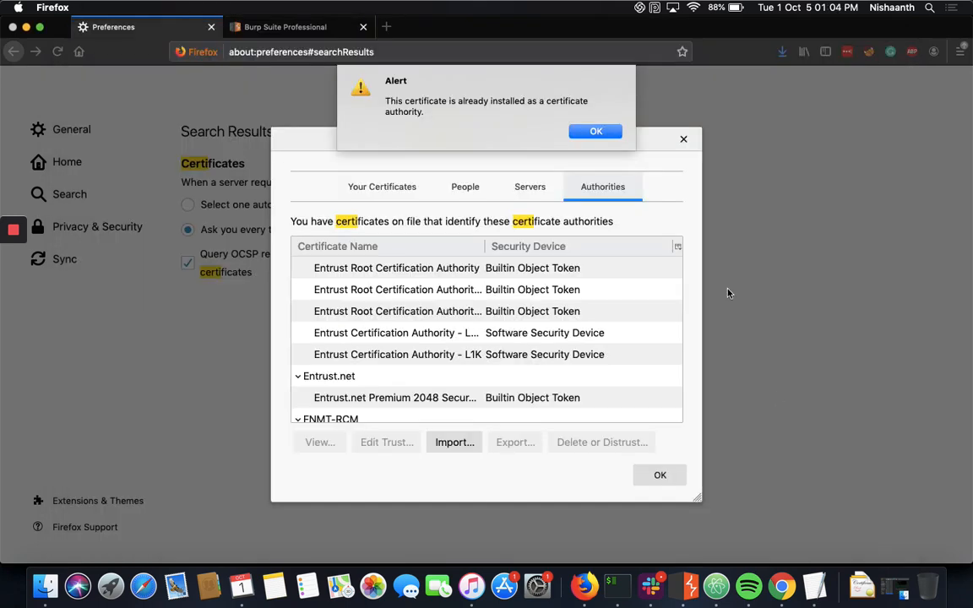
left_click(613, 132)
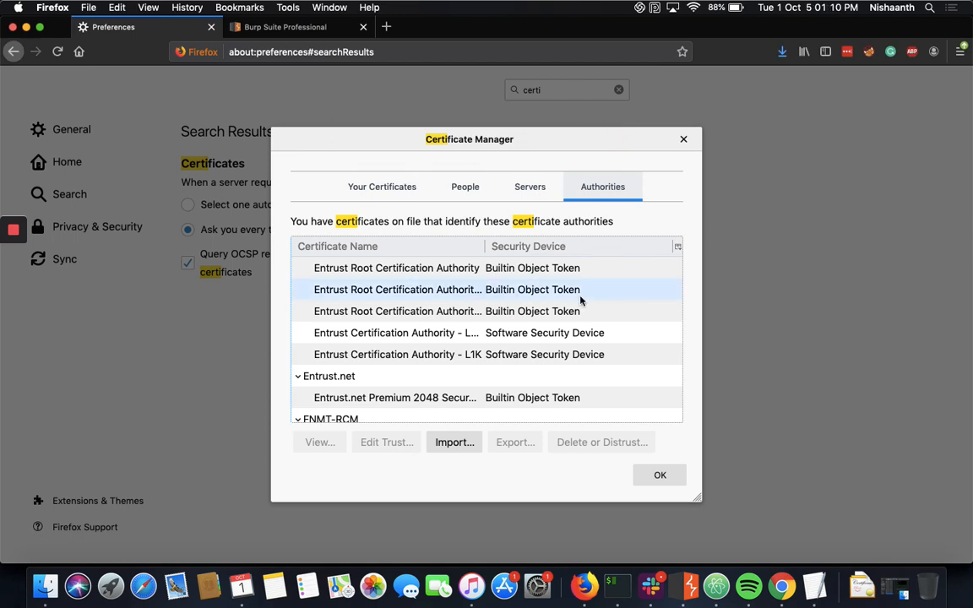
Locate the PortSwigger CA certificate in the authorities list, and close the Certificate Manager and the preferences page
scroll(580, 300, "up", 5)
scroll(580, 300, "down", 5)
scroll(581, 300, "down", 20)
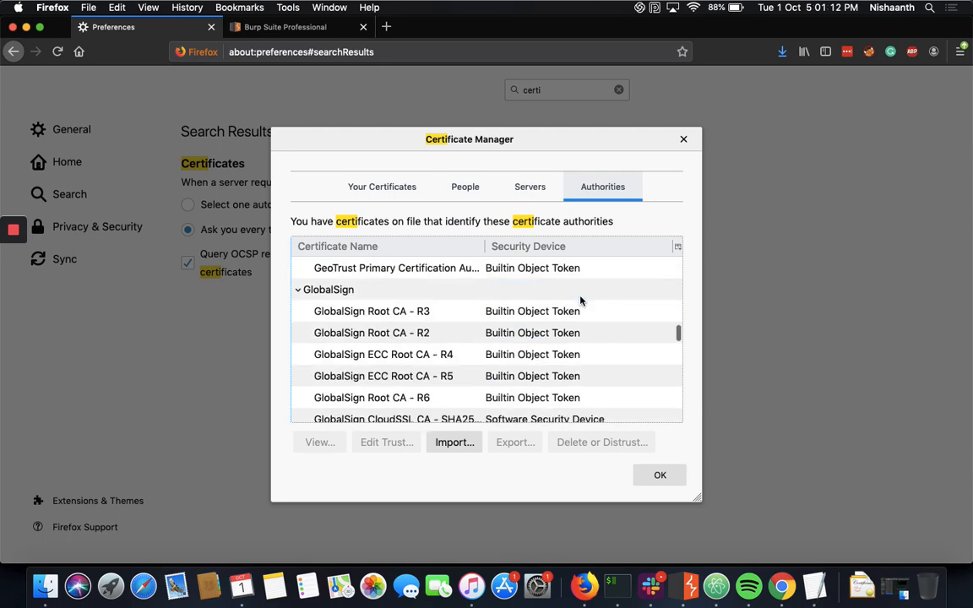
scroll(580, 300, "down", 5)
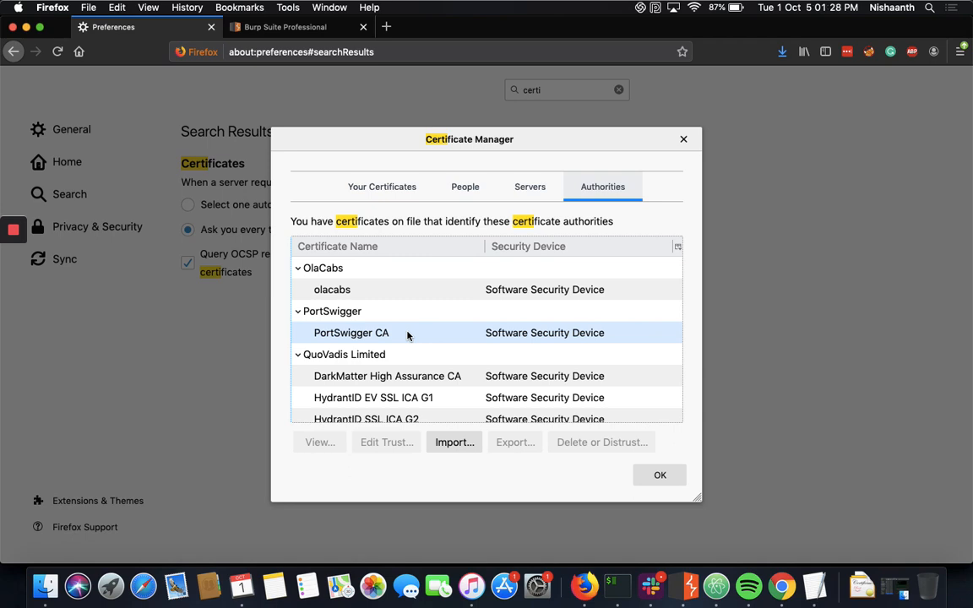
left_click(355, 333)
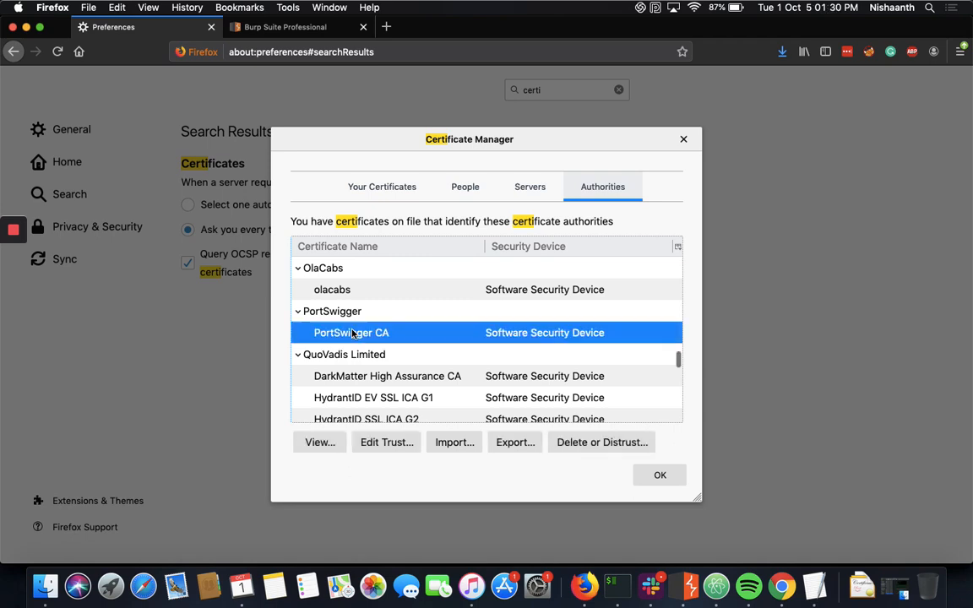
left_click(664, 476)
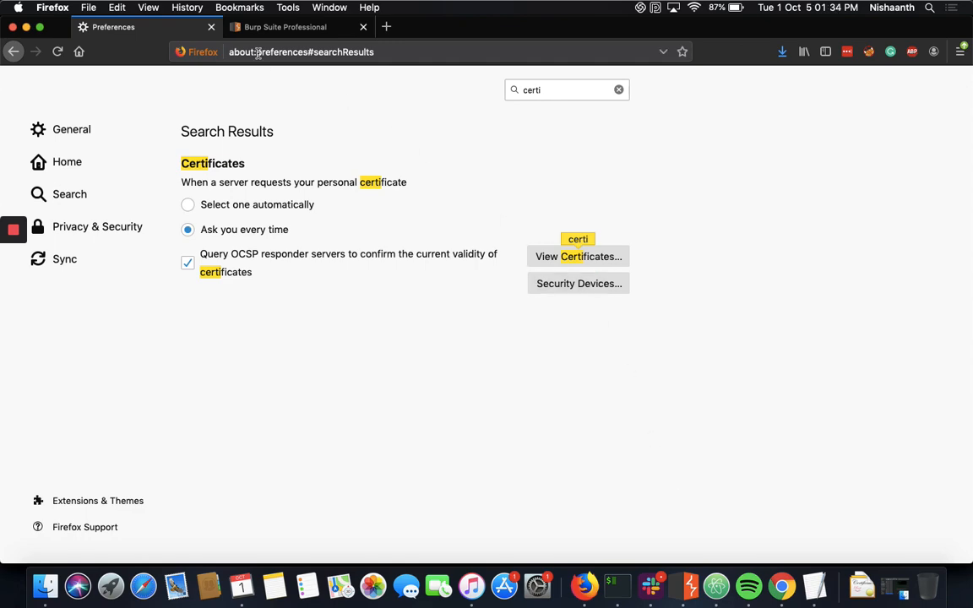
left_click(212, 27)
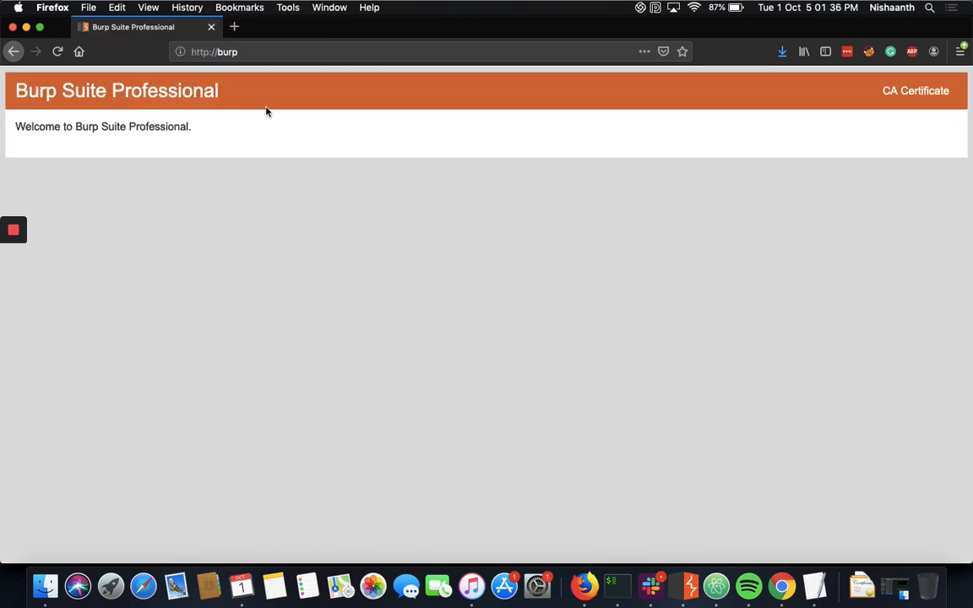
Switch to Burp Suite and clear the proxy's HTTP history
key("super+Tab")
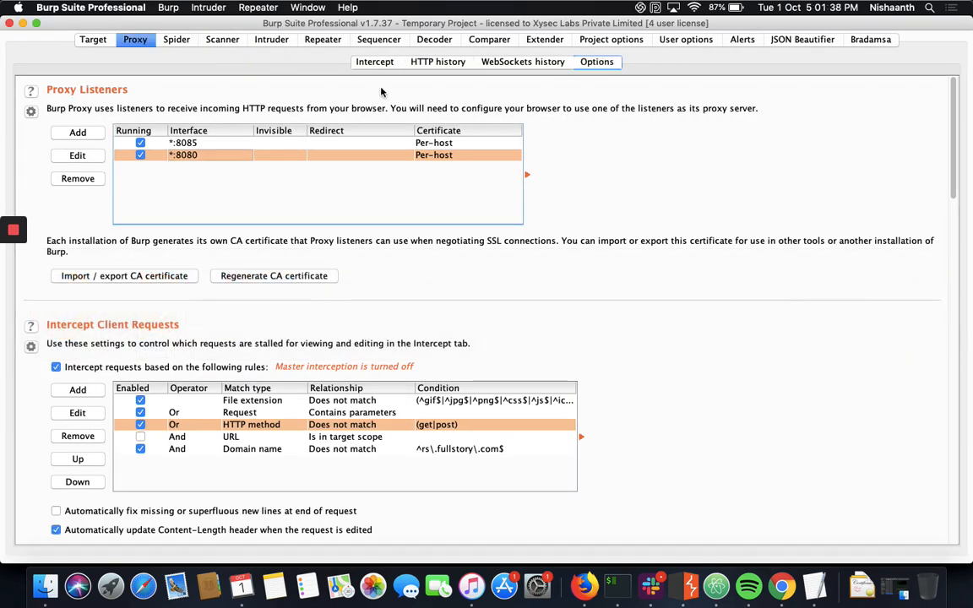
left_click(444, 64)
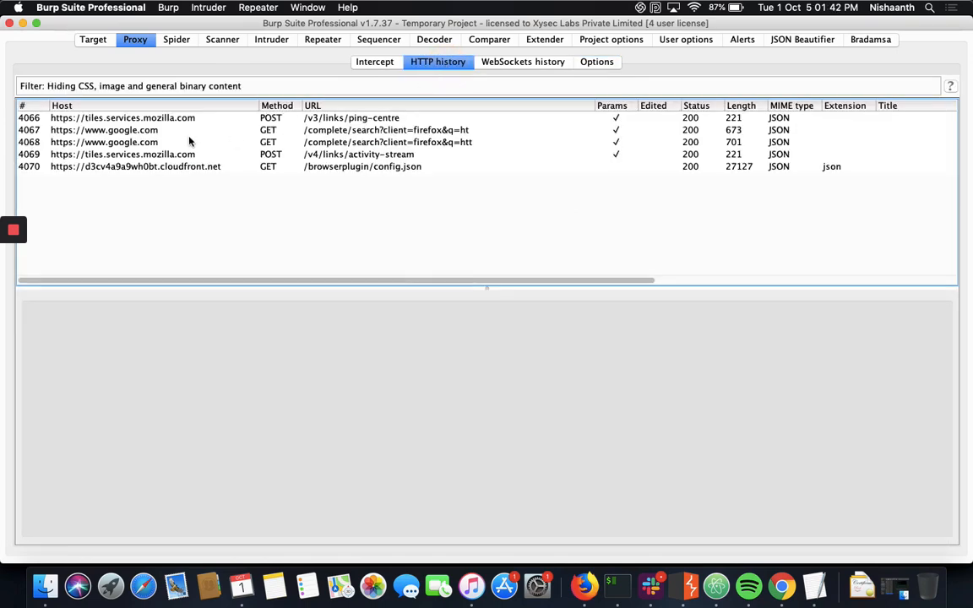
right_click(126, 142)
left_click(222, 398)
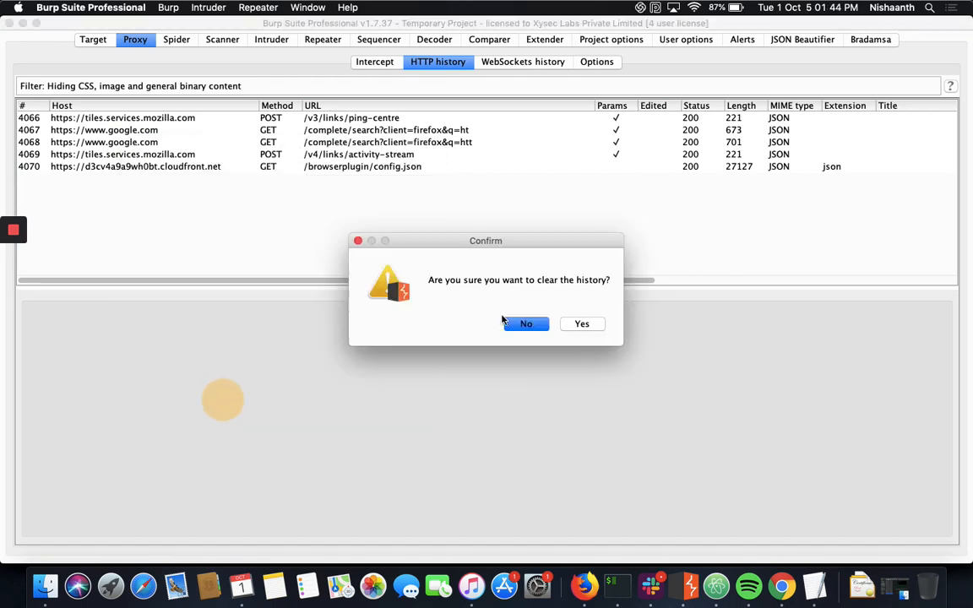
left_click(582, 324)
Switch to Firefox and load google.com in a new browser tab
key("super+Tab")
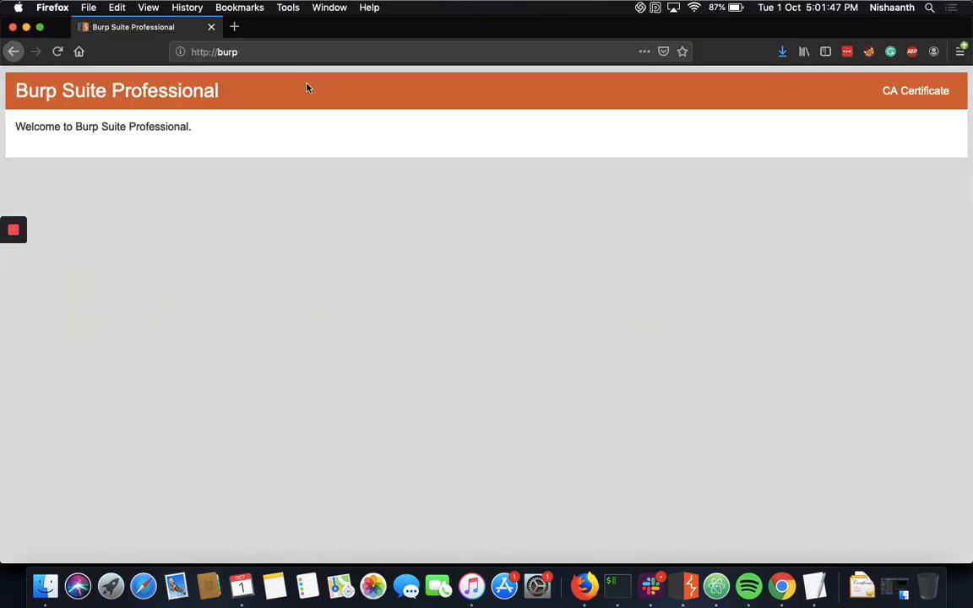
left_click(234, 26)
type("google.com/")
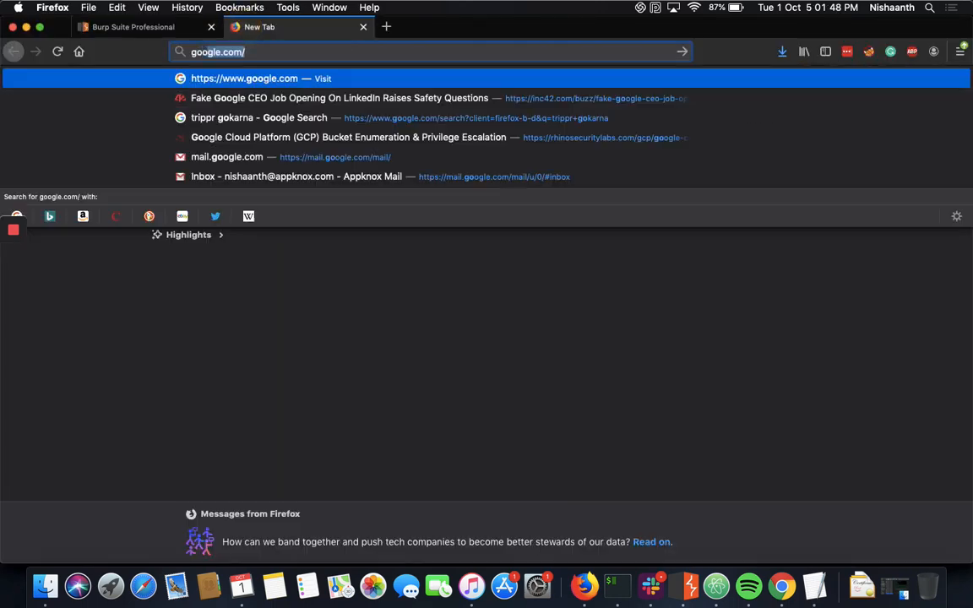
key("Return")
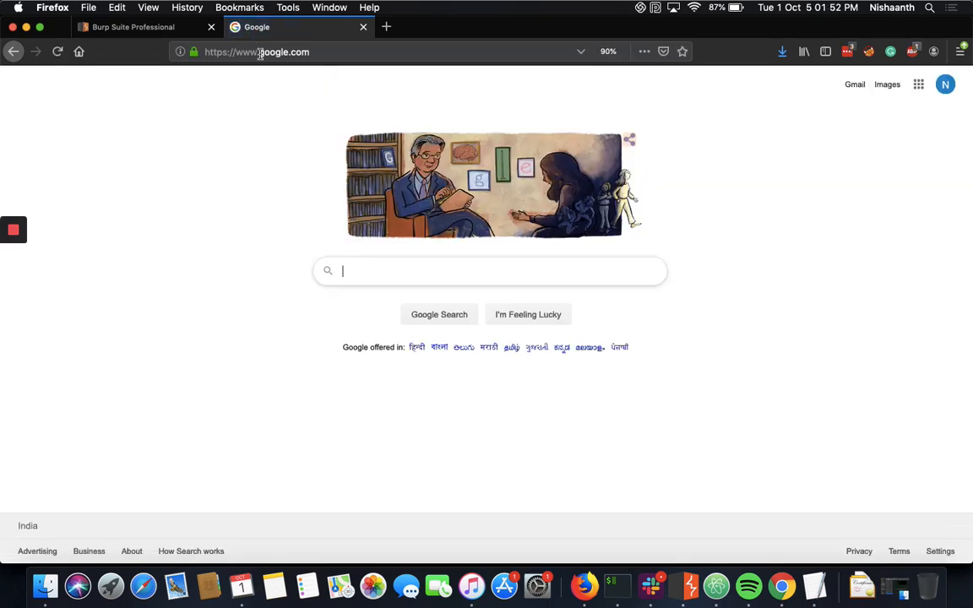
key("super+Tab")
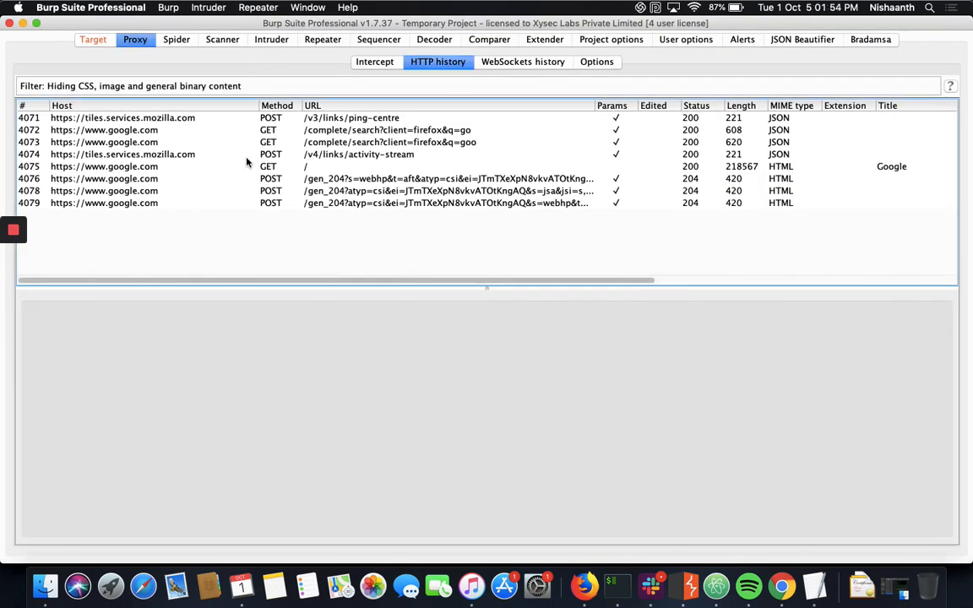
left_click(195, 168)
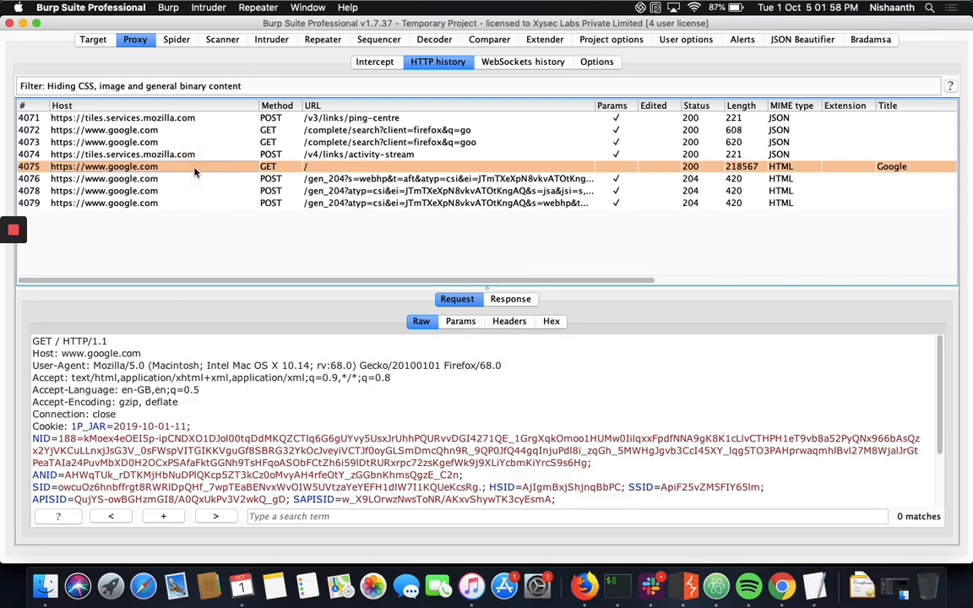
left_click(266, 180)
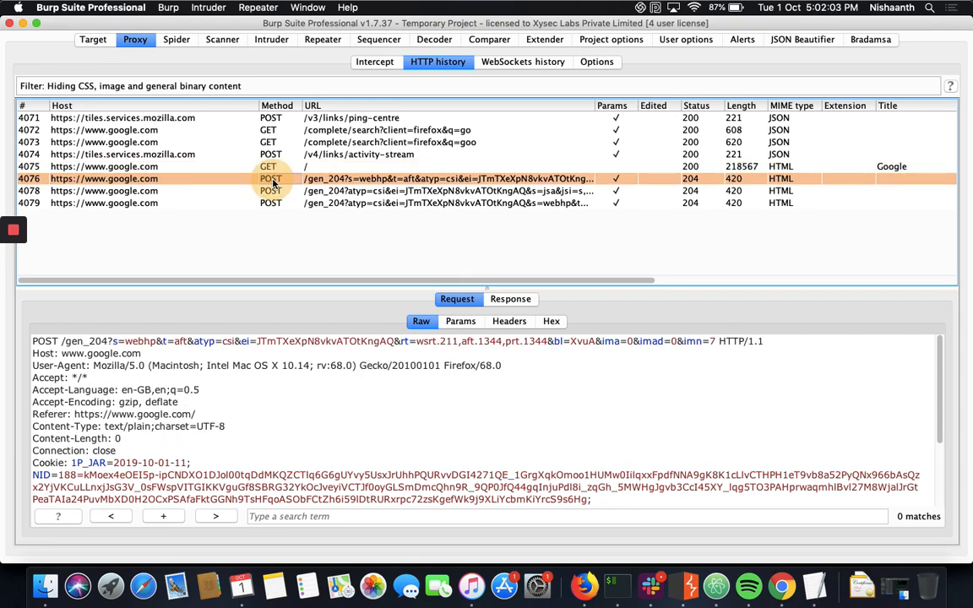
Examine the host, method, path, query parameters and cookies in the raw POST /gen_204 request
left_click(55, 341)
left_click(62, 355)
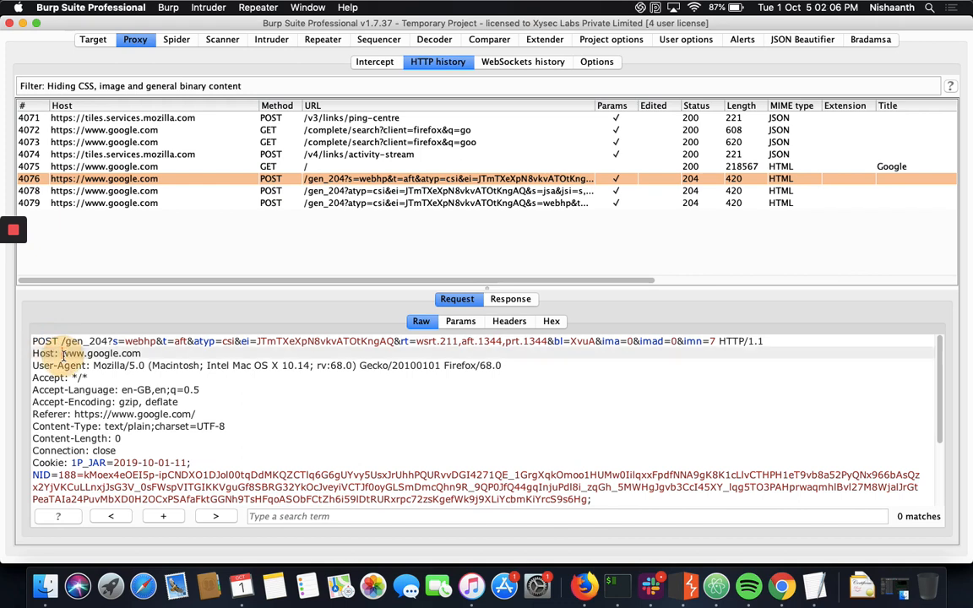
left_click_drag(62, 355, 139, 355)
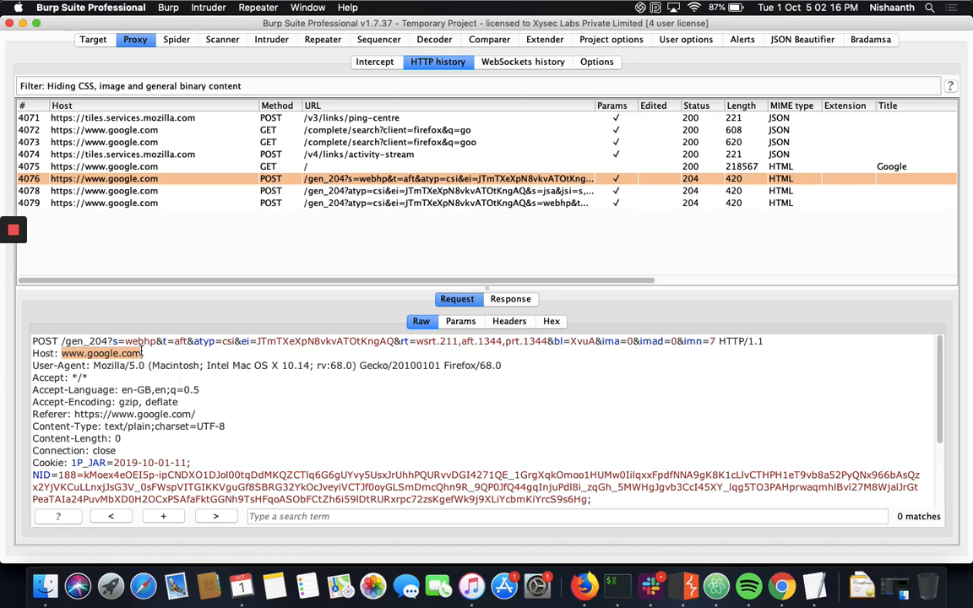
double_click(48, 341)
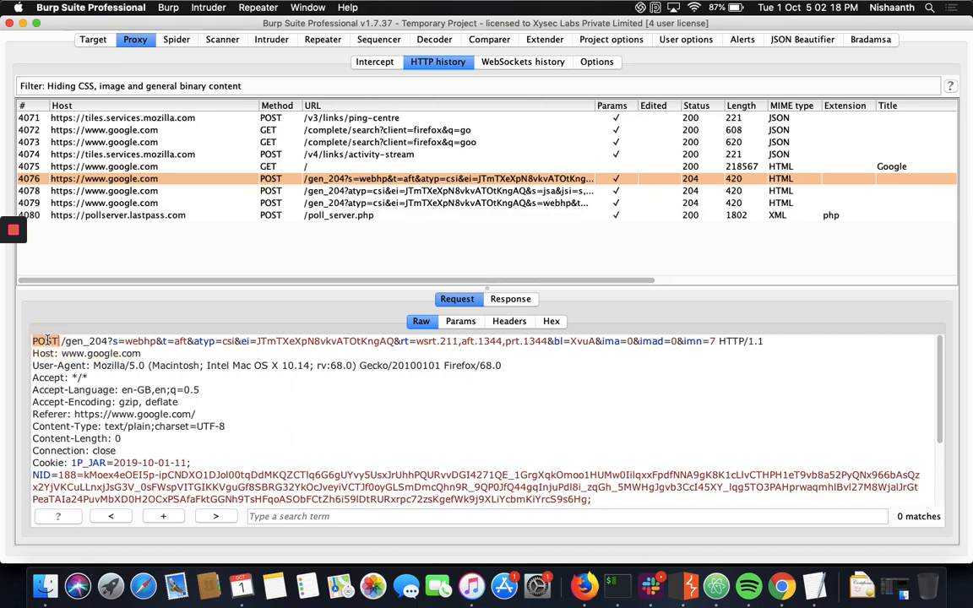
double_click(80, 340)
double_click(145, 341)
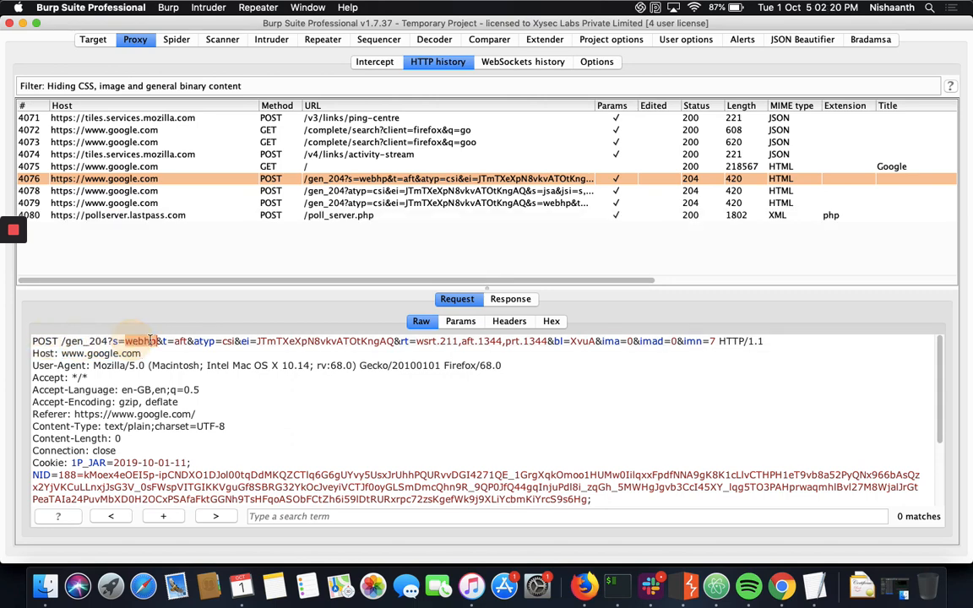
scroll(150, 341, "down", 3)
triple_click(163, 414)
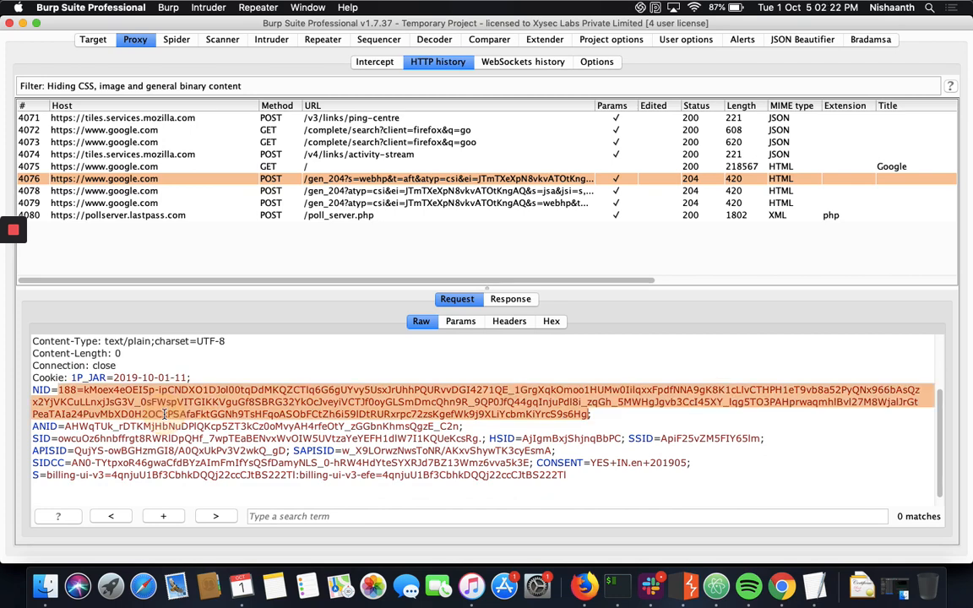
scroll(164, 414, "down", 1)
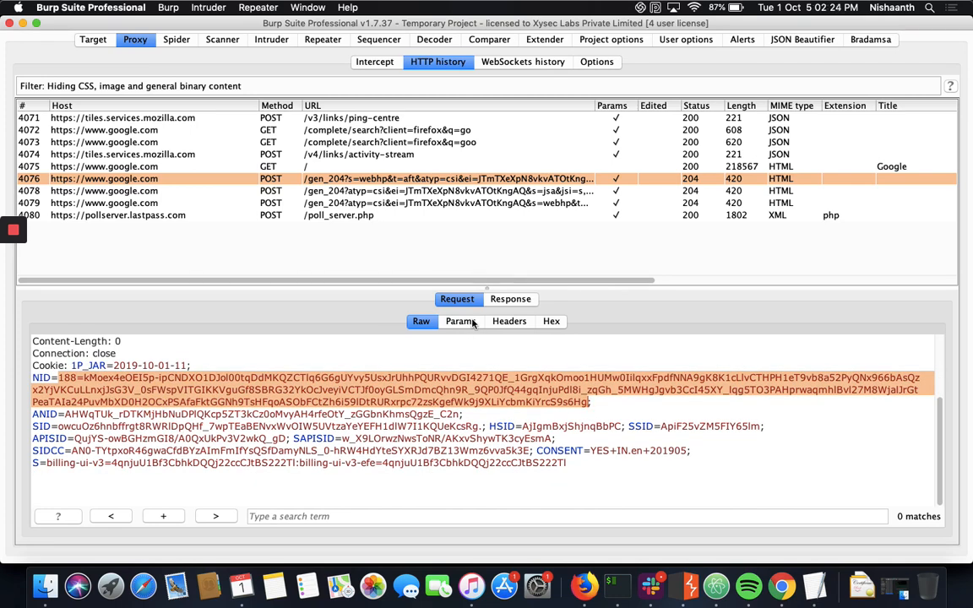
Review the POST request's parameter list and the status code in its raw response
left_click(460, 321)
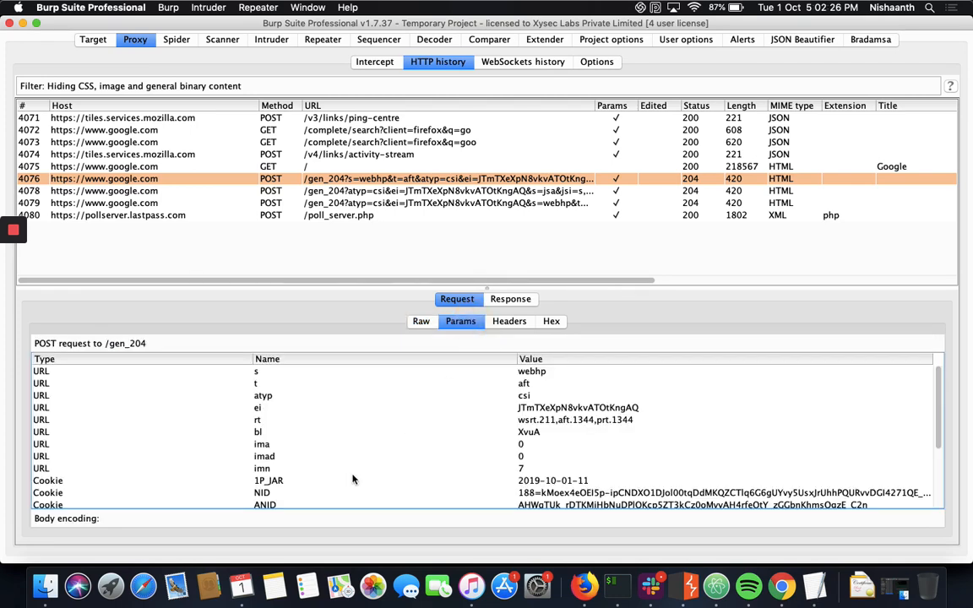
scroll(353, 480, "down", 4)
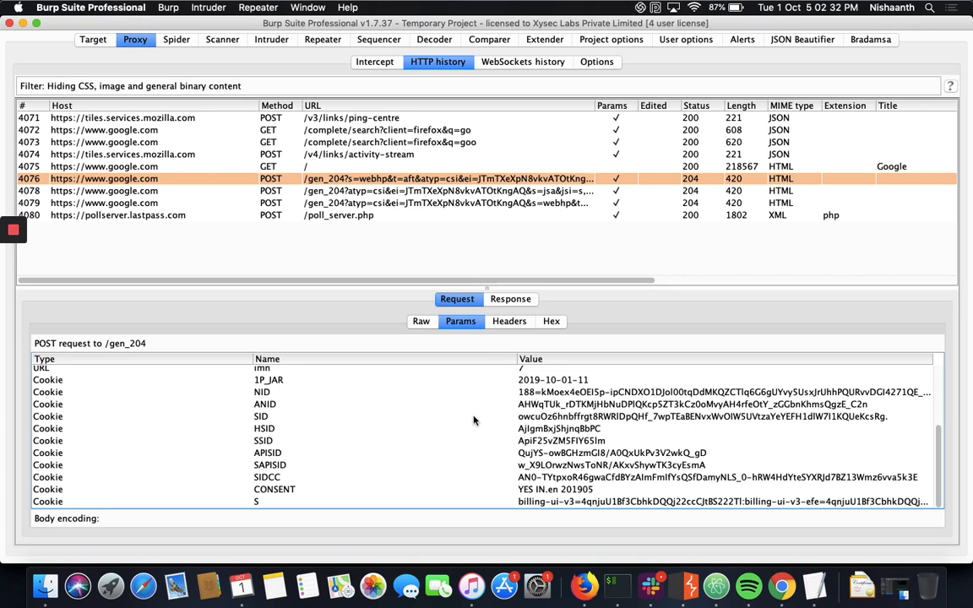
scroll(474, 419, "up", 4)
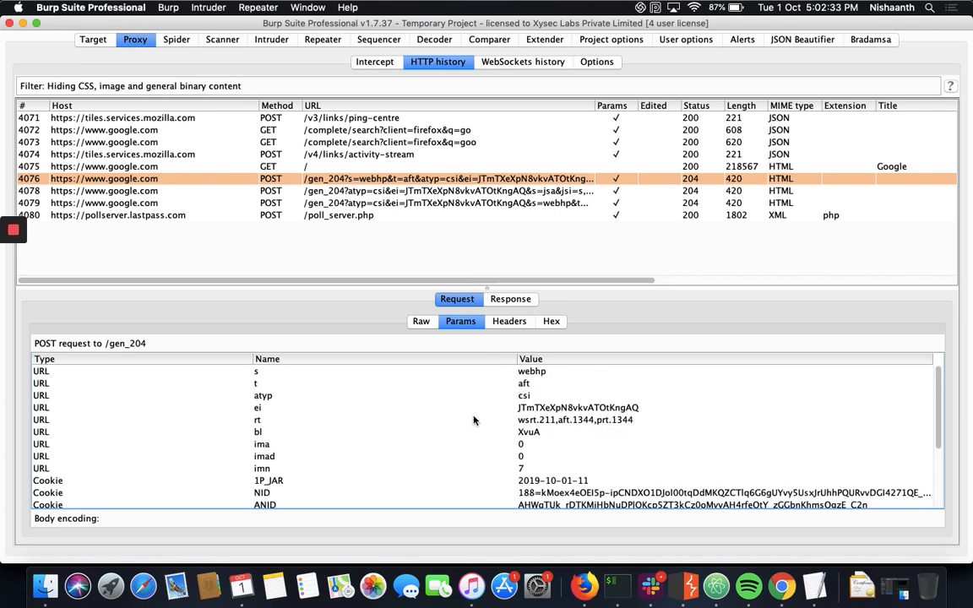
left_click(512, 300)
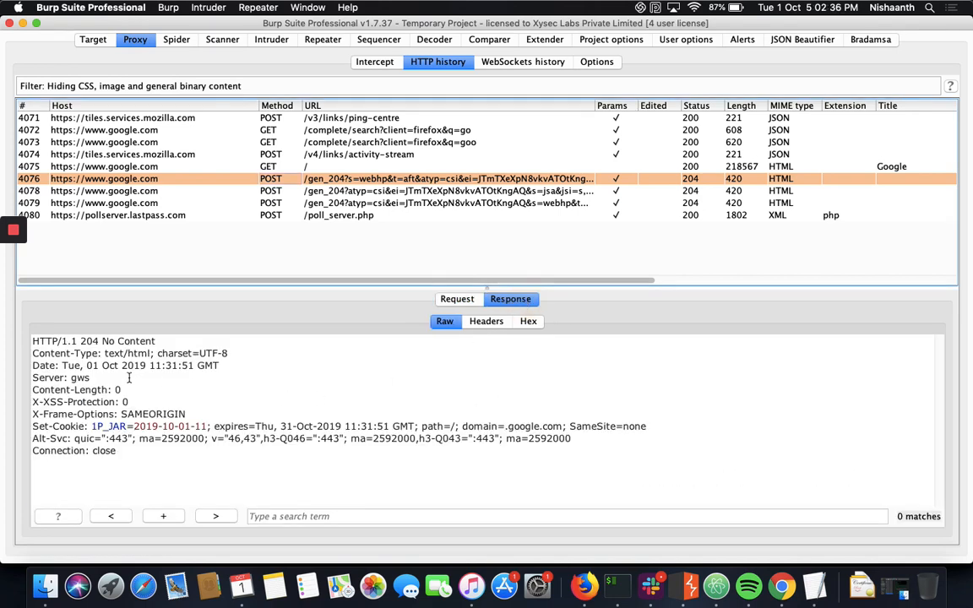
double_click(89, 341)
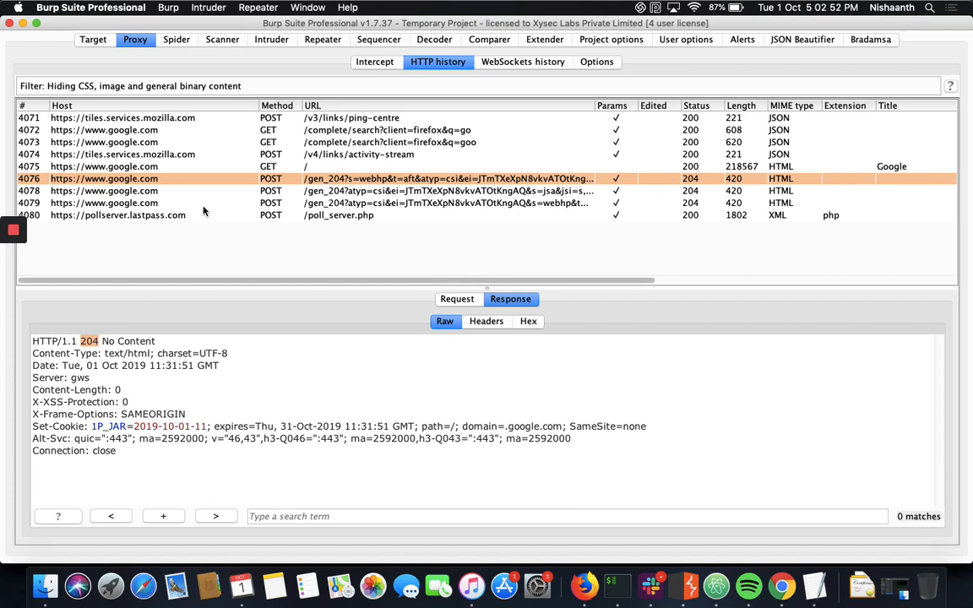
Clear the captured google.com traffic from the proxy's HTTP history
right_click(258, 191)
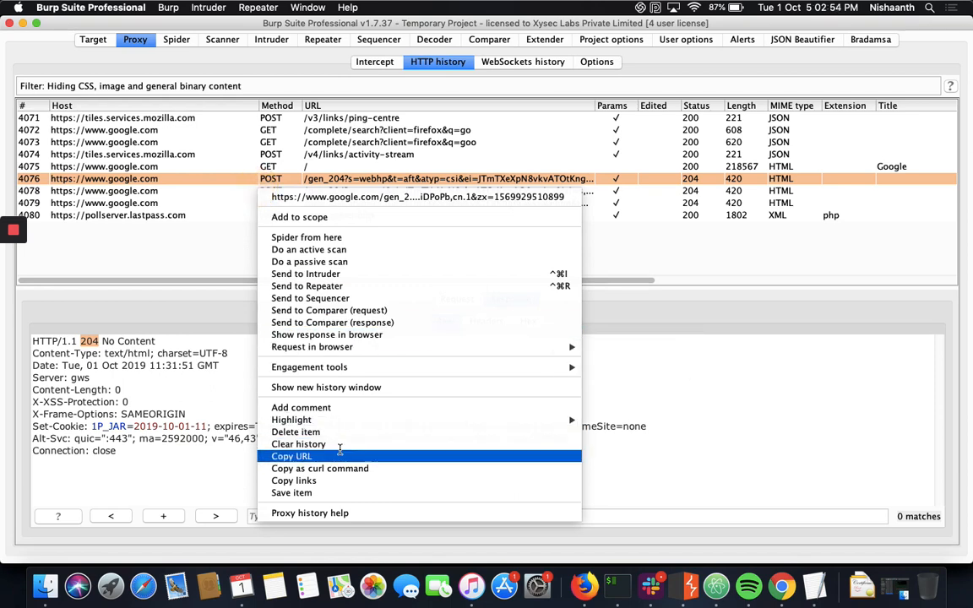
left_click(336, 444)
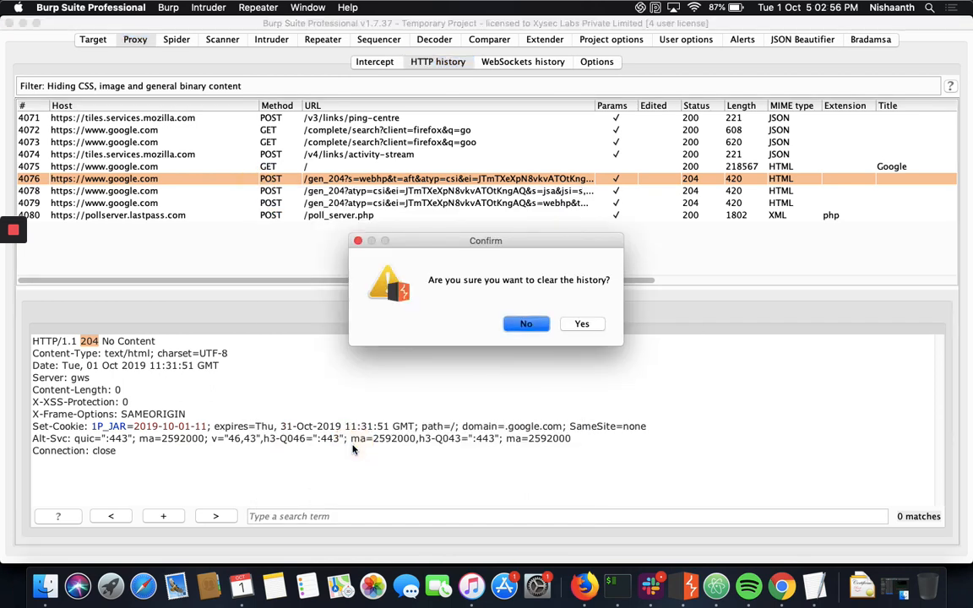
left_click(582, 324)
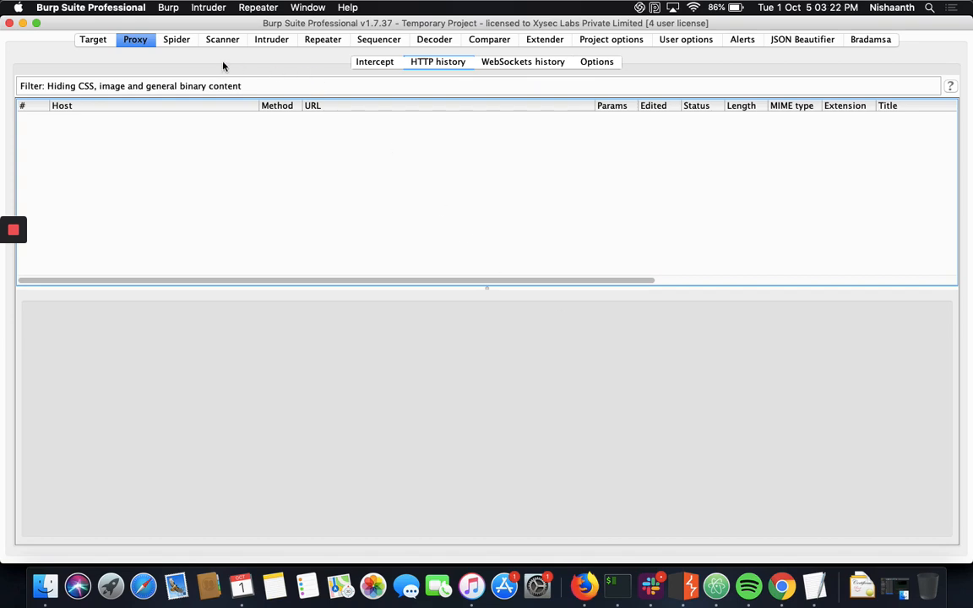
Examine the scanner's advisories for the "SSL certificate" and "Strict transport security not enforced" issues on pagead2.googlesyndication.com
left_click(213, 40)
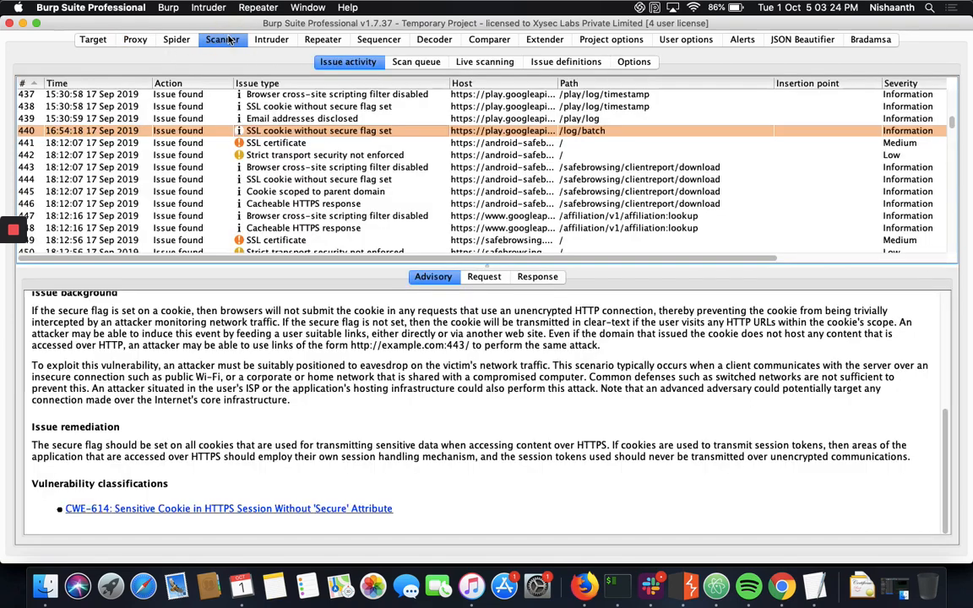
scroll(202, 175, "up", 10)
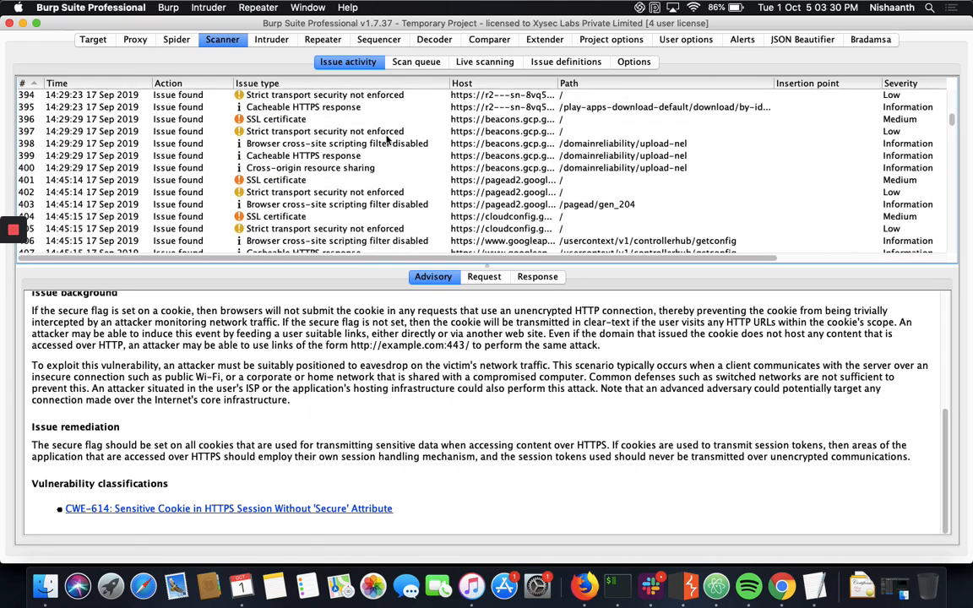
left_click(441, 182)
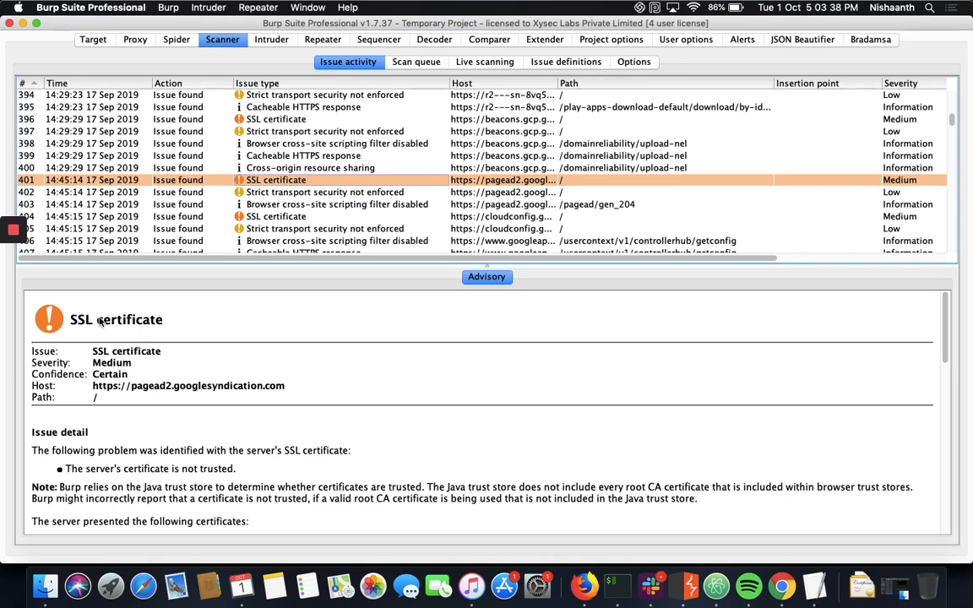
scroll(158, 360, "down", 3)
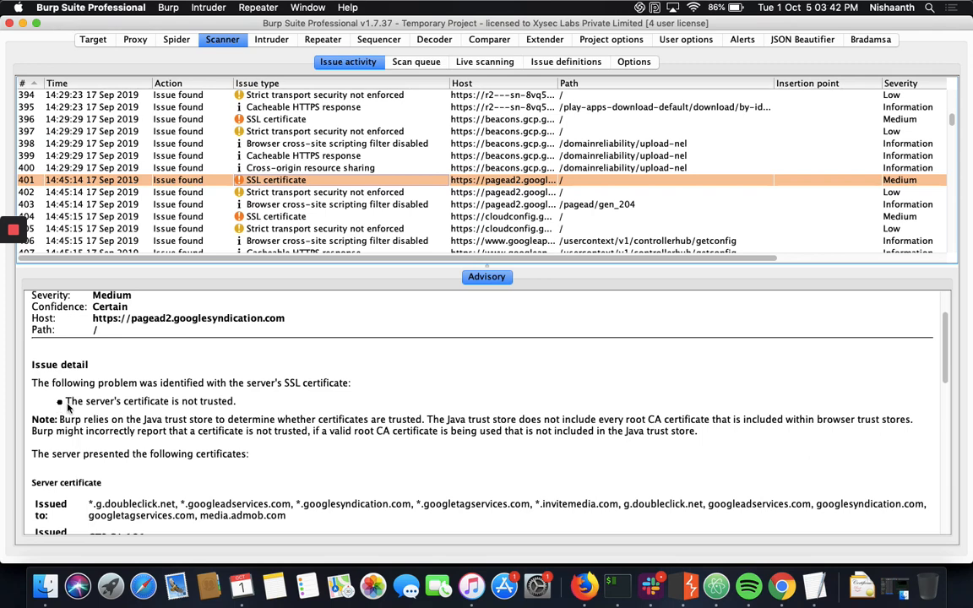
scroll(85, 414, "down", 15)
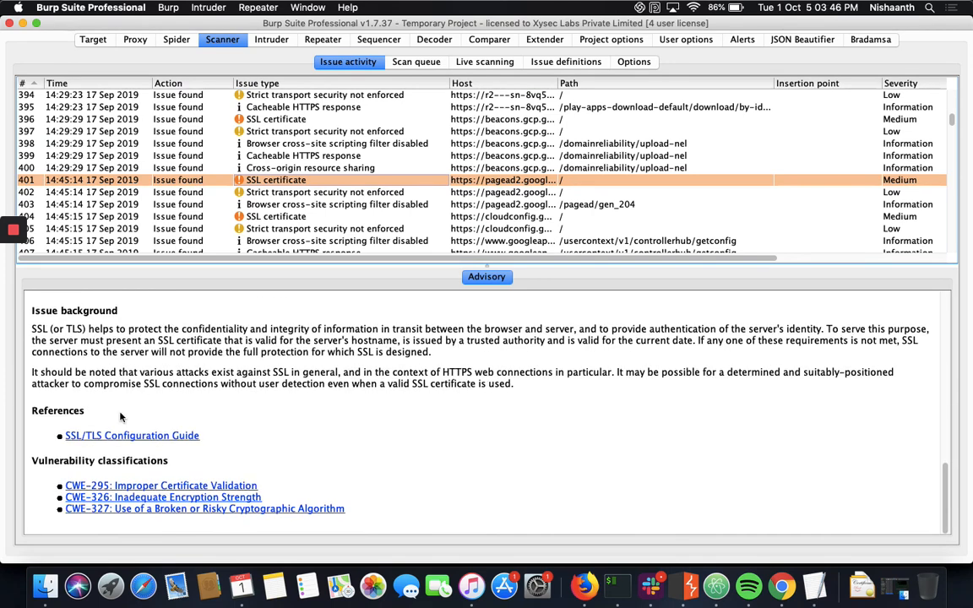
scroll(120, 418, "up", 6)
scroll(120, 417, "down", 8)
scroll(229, 362, "up", 13)
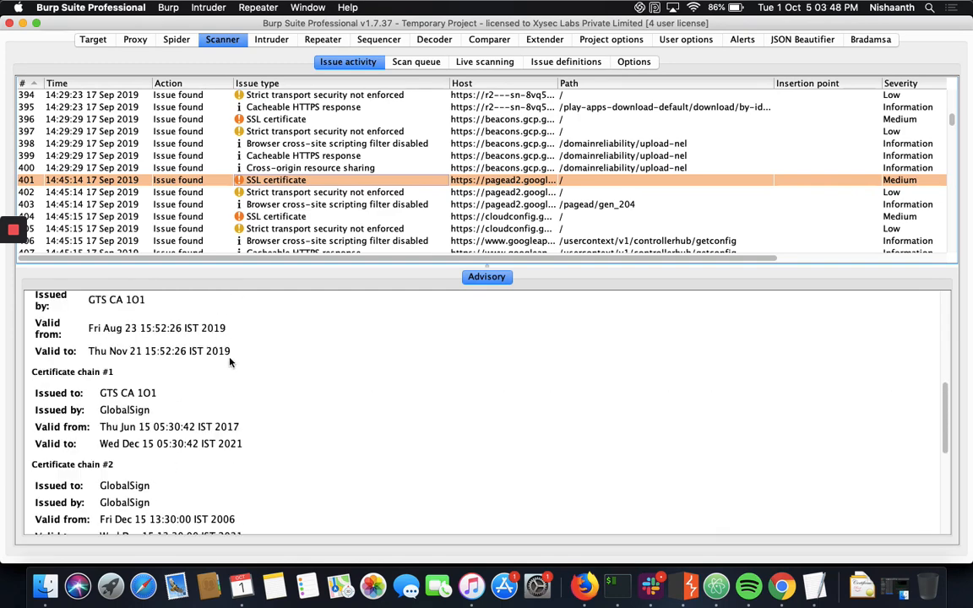
left_click(403, 193)
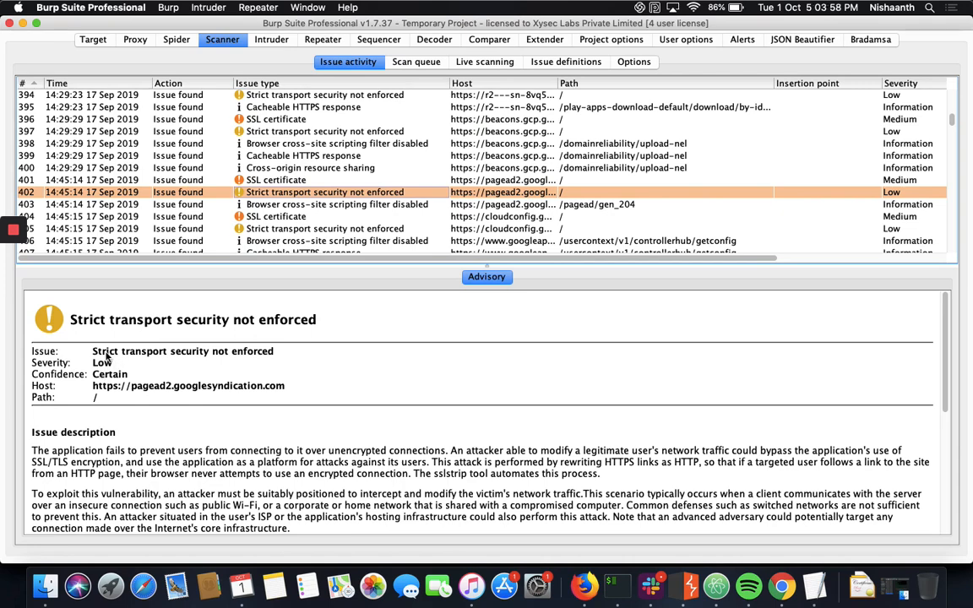
Read the remediation, references and vulnerability classifications in the "Strict transport security not enforced" advisory
scroll(258, 427, "down", 5)
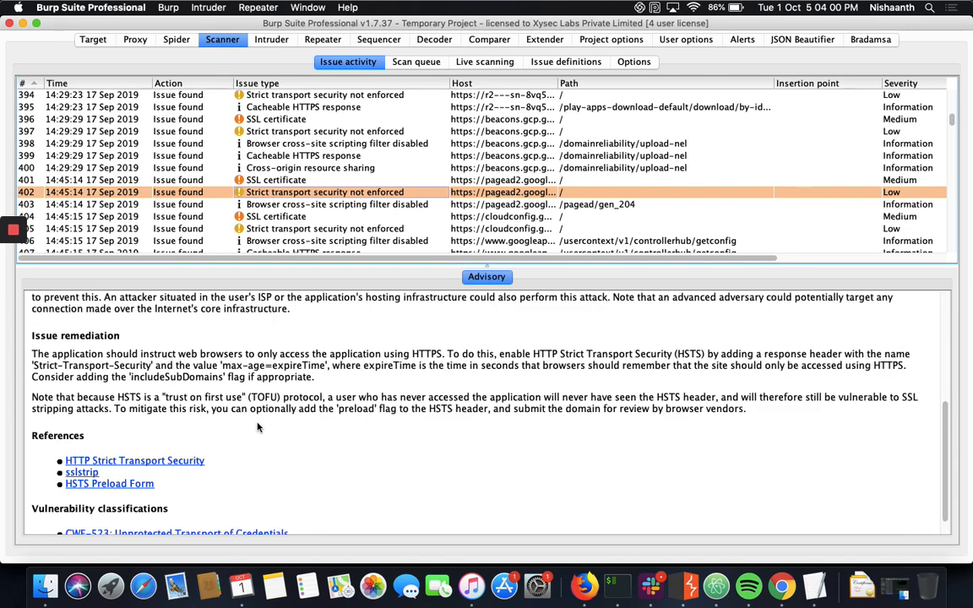
scroll(259, 428, "down", 2)
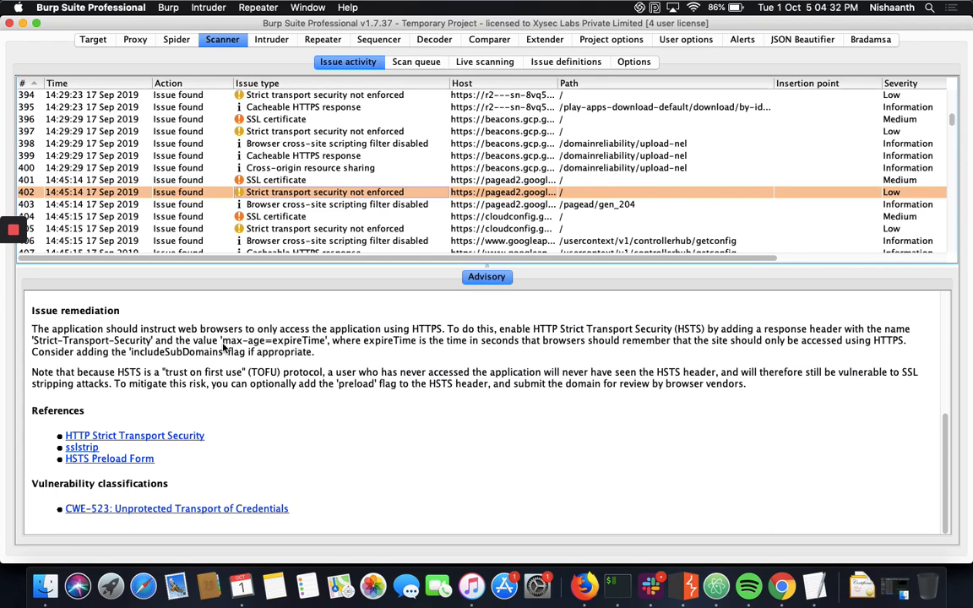
left_click(131, 41)
key("super+Tab")
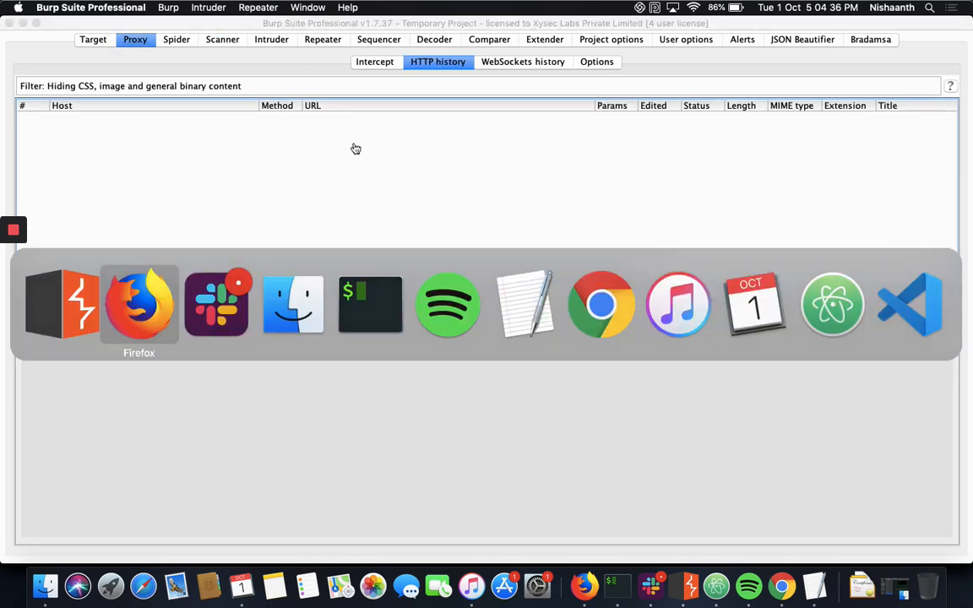
left_click(413, 53)
key("Return")
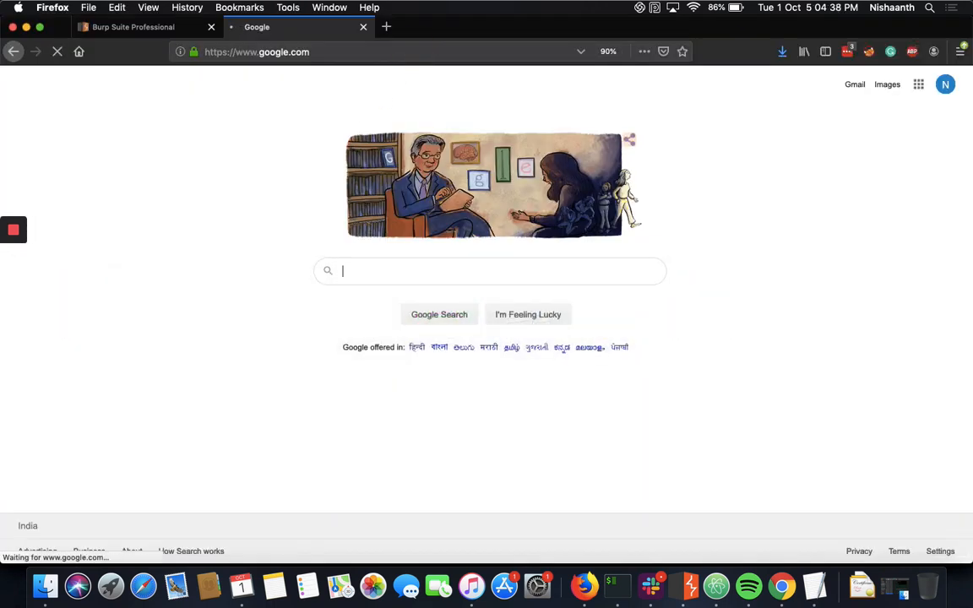
key("super+Tab")
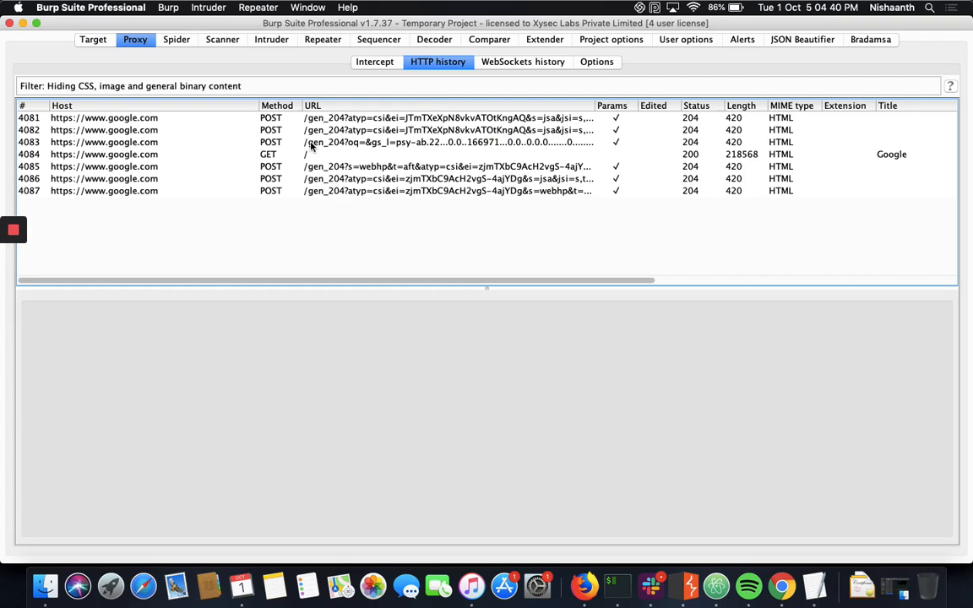
left_click(178, 155)
right_click(178, 157)
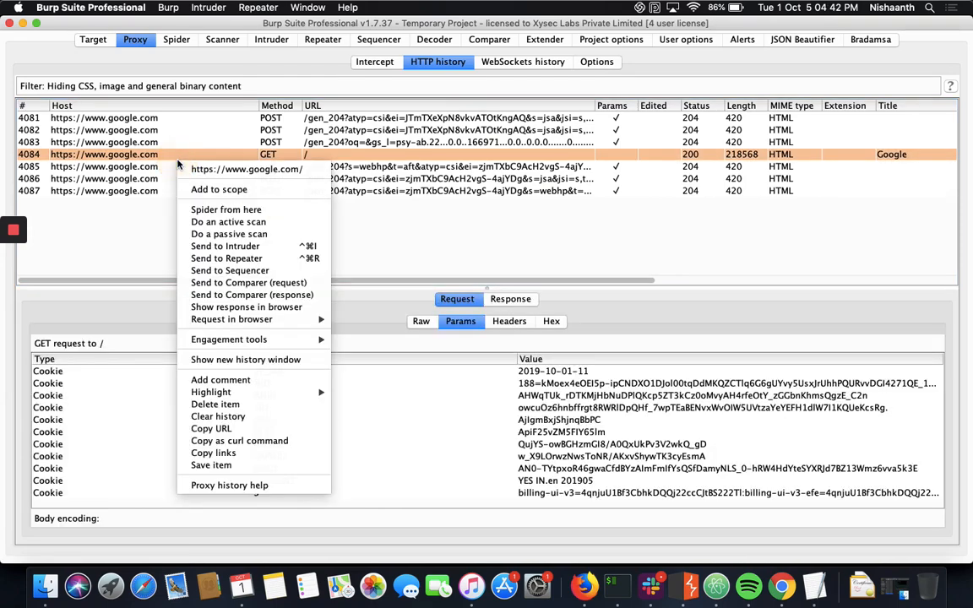
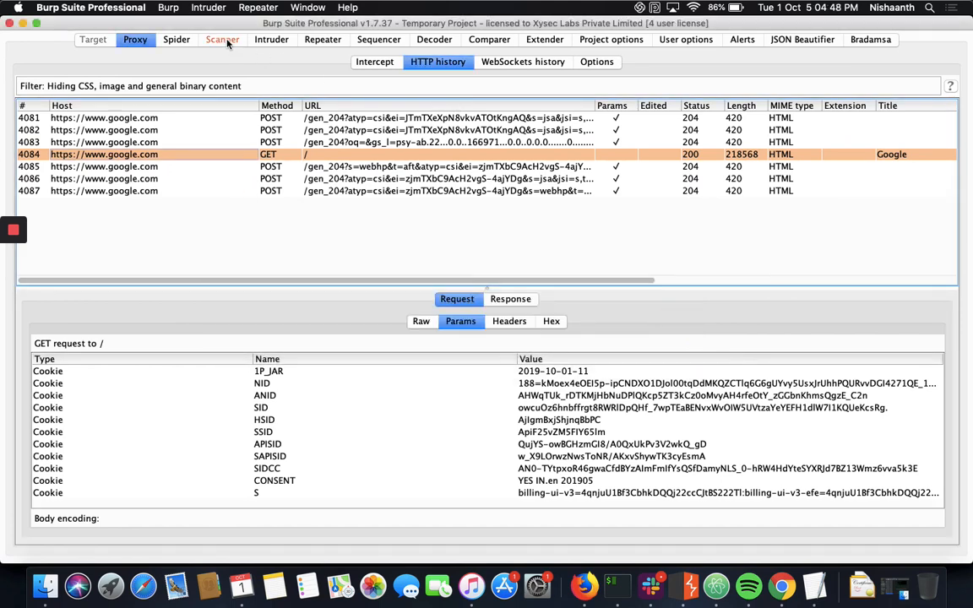
left_click(224, 41)
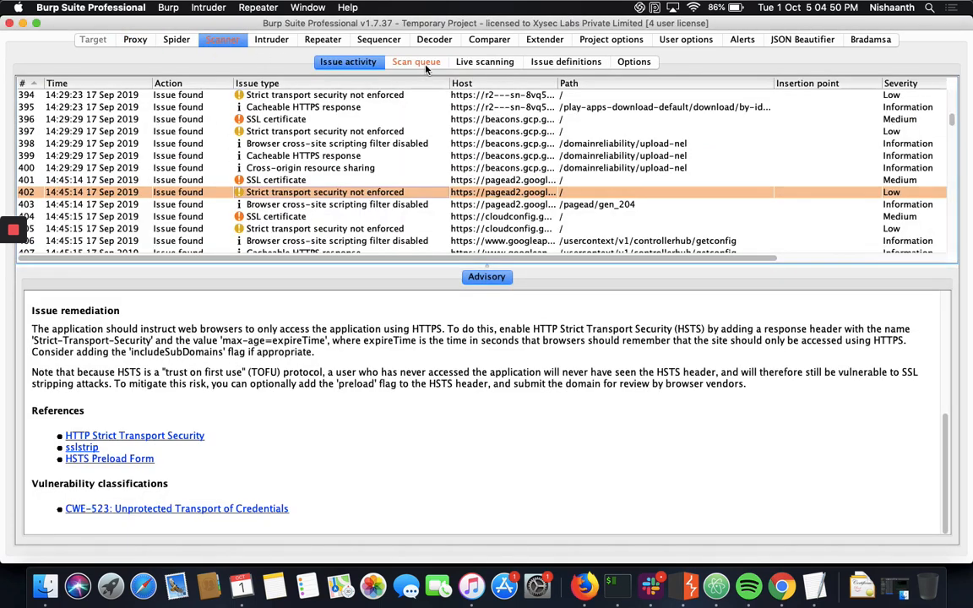
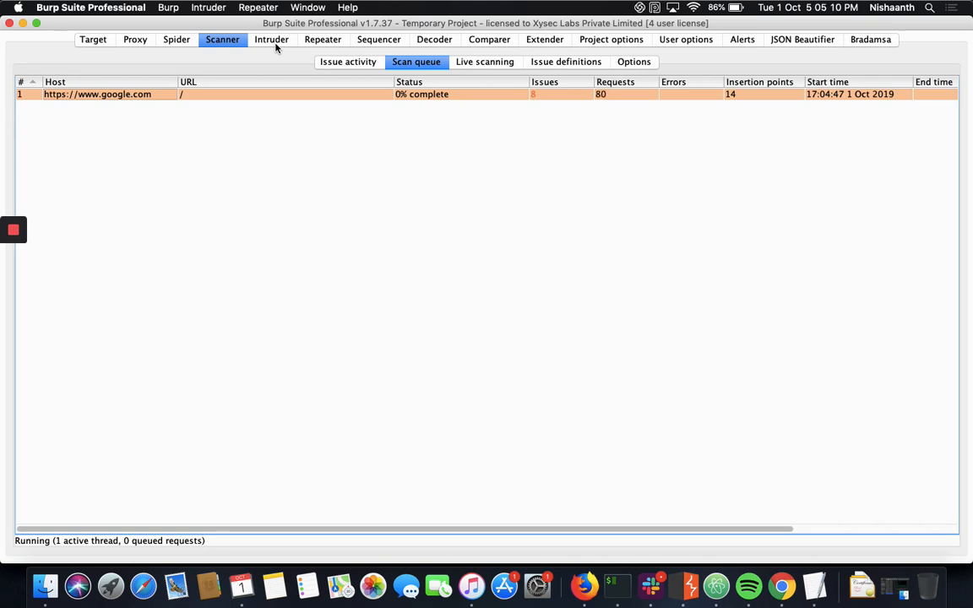
left_click(281, 40)
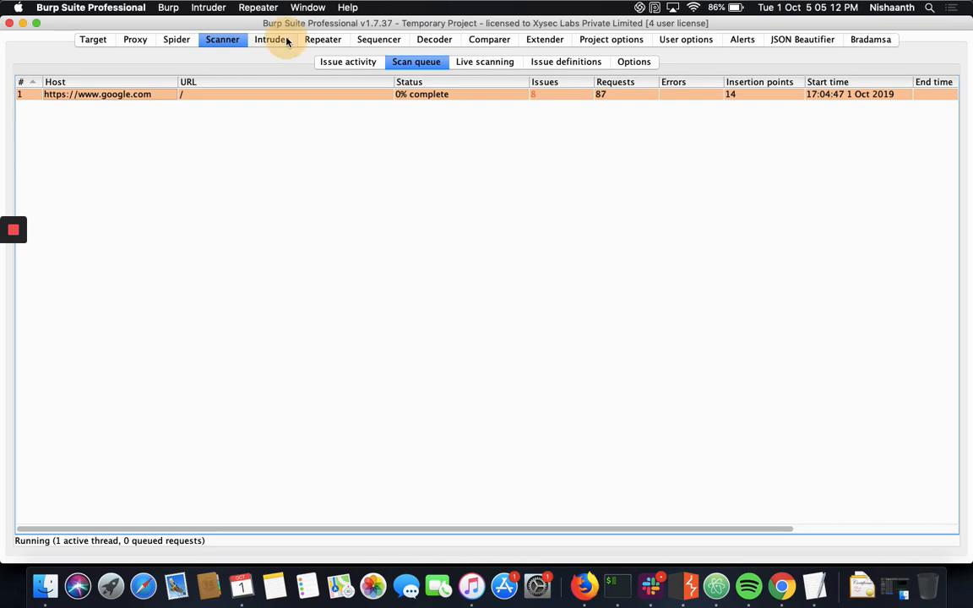
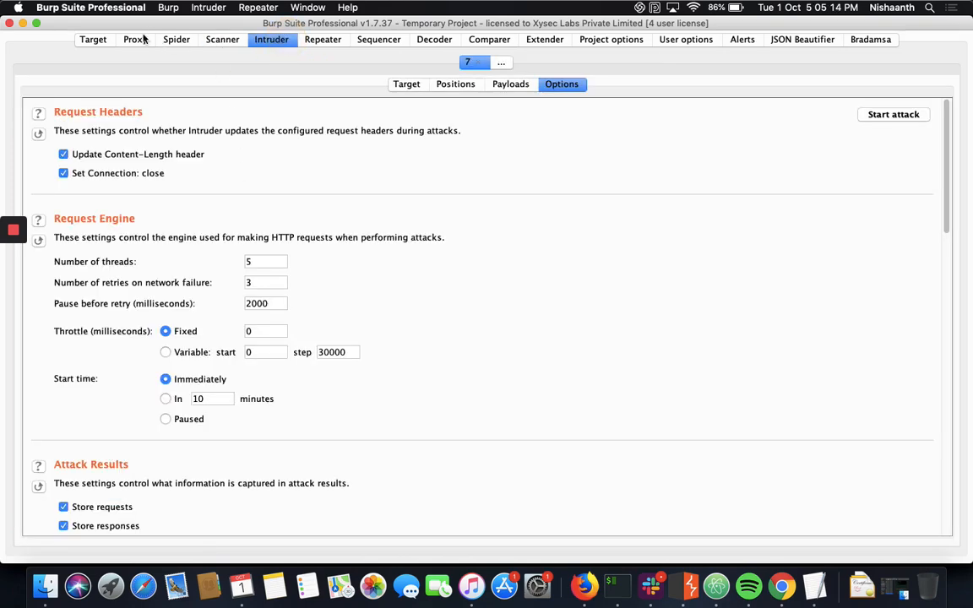
left_click(139, 41)
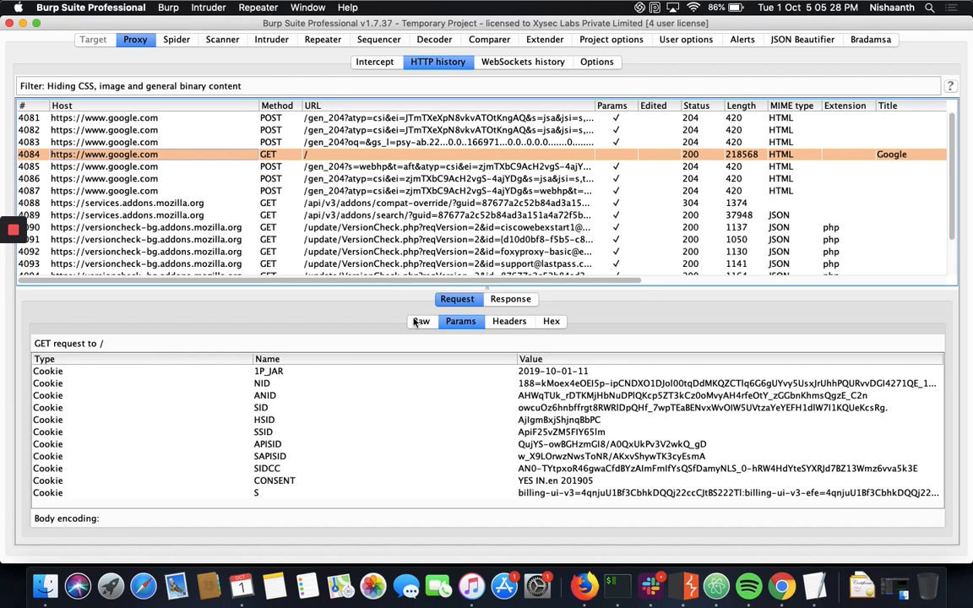
left_click(273, 39)
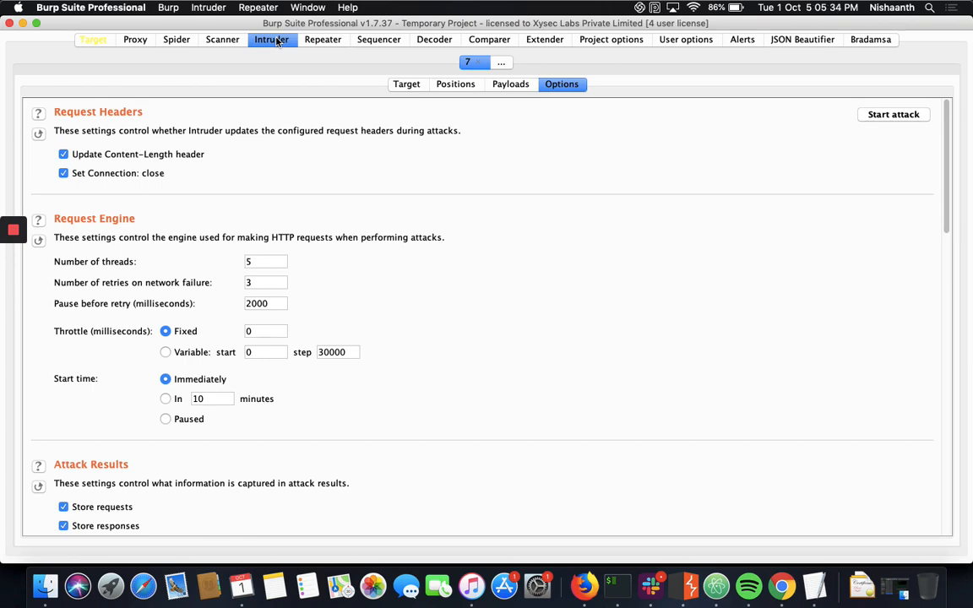
Examine the raw GET / request and the raw POST /gen_204?s=webhp request in the proxy's HTTP history
left_click(137, 40)
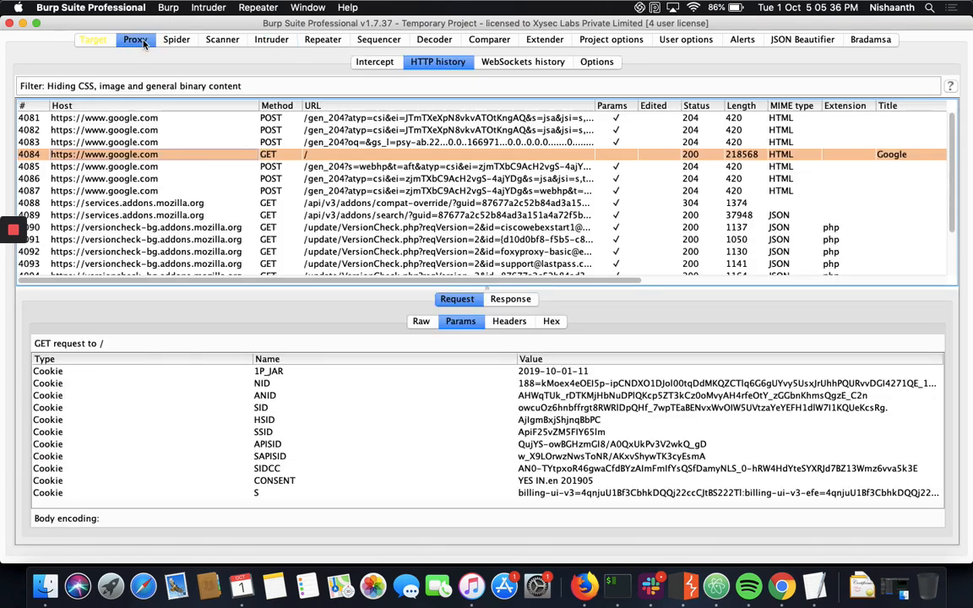
left_click(420, 322)
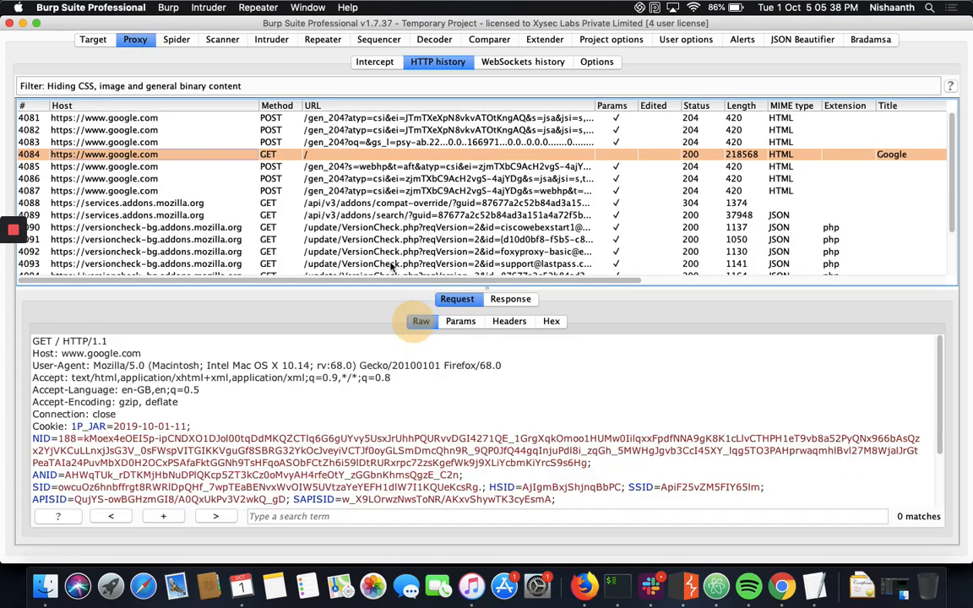
left_click(310, 168)
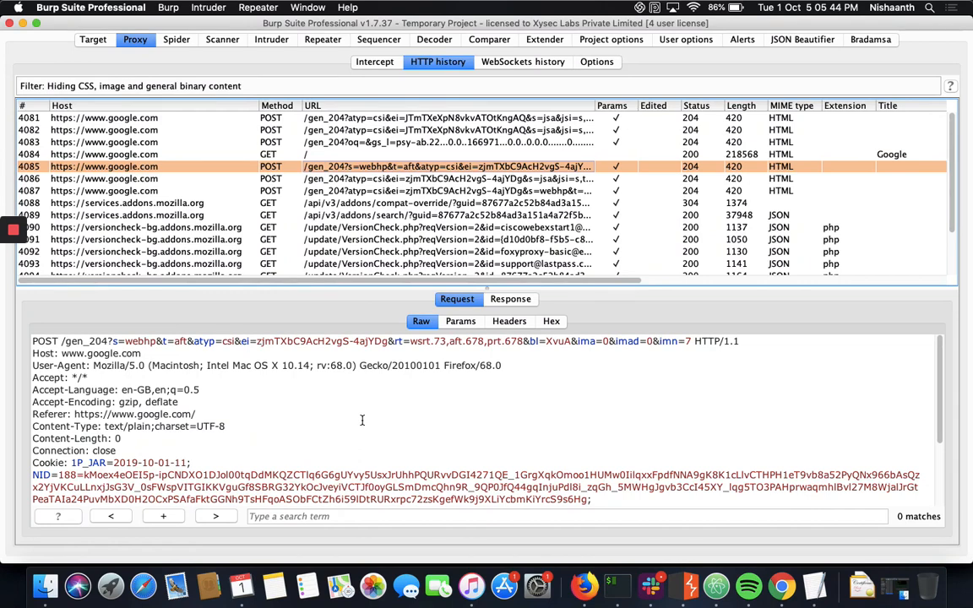
scroll(363, 419, "down", 3)
scroll(371, 398, "up", 3)
Send the POST /gen_204?s=webhp request to Intruder and mark the imn parameter's value as the only payload position
right_click(376, 393)
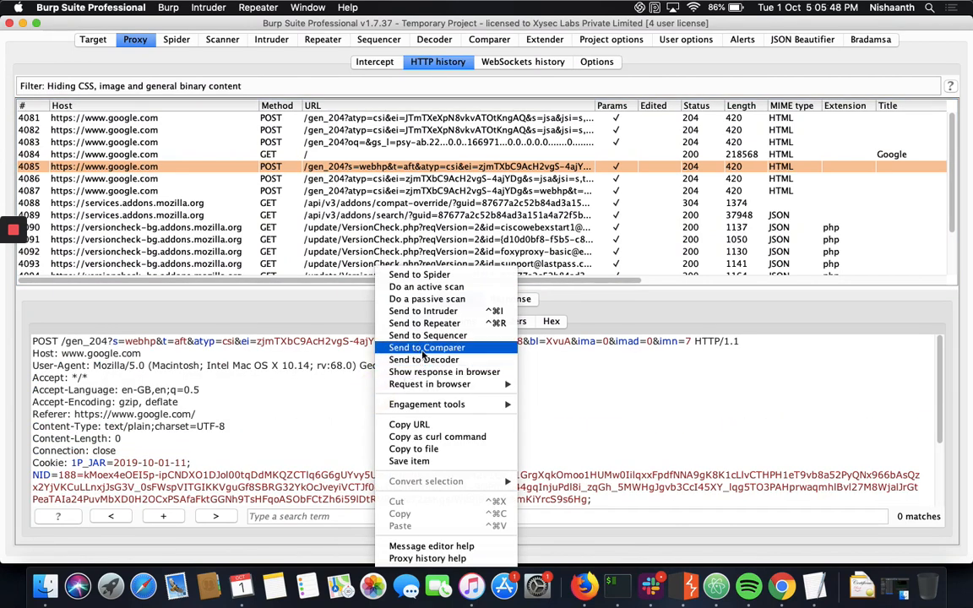
left_click(422, 311)
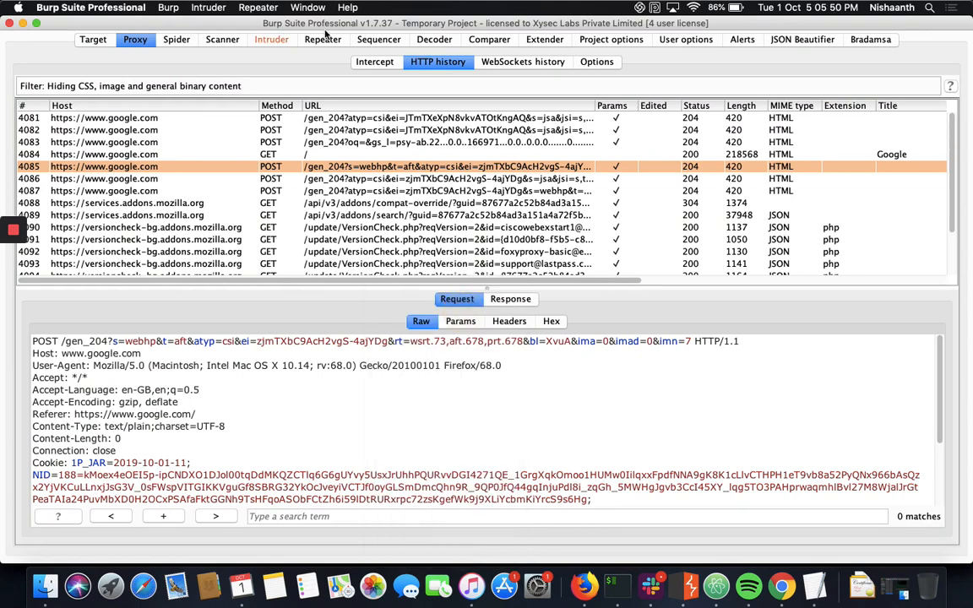
left_click(272, 40)
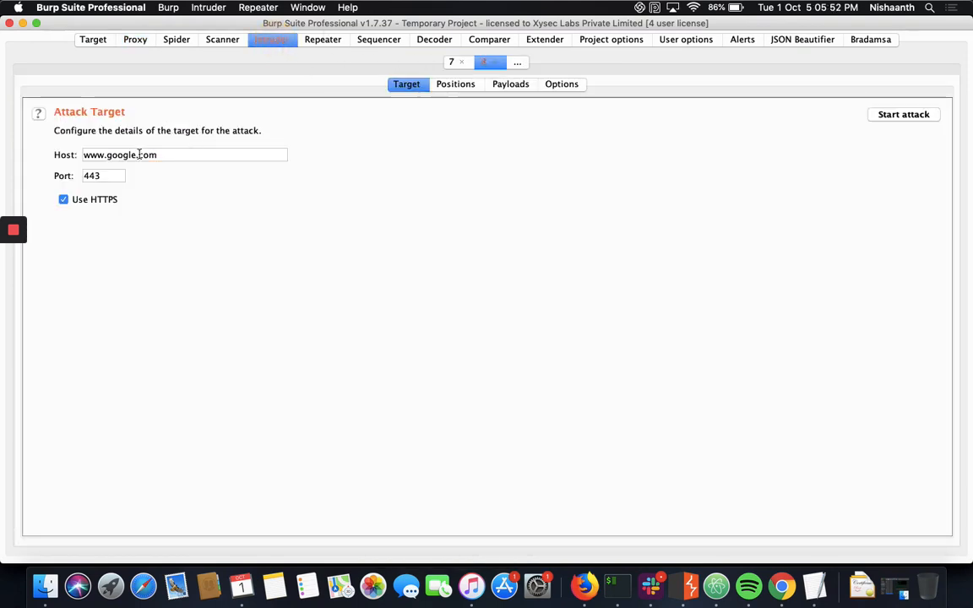
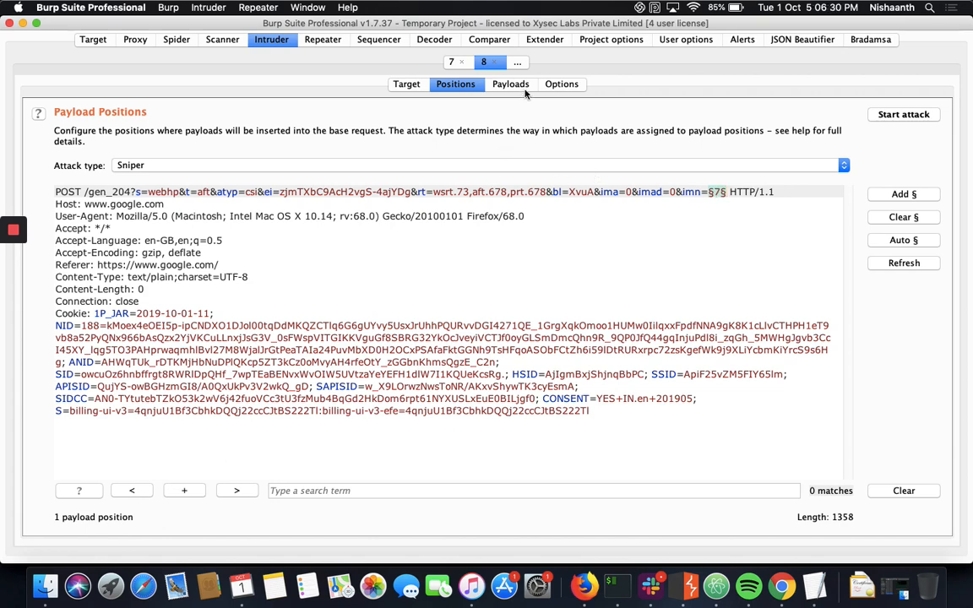
Configure the Intruder payload as sequential numbers from 1 to 30 with a step of 1
left_click(512, 85)
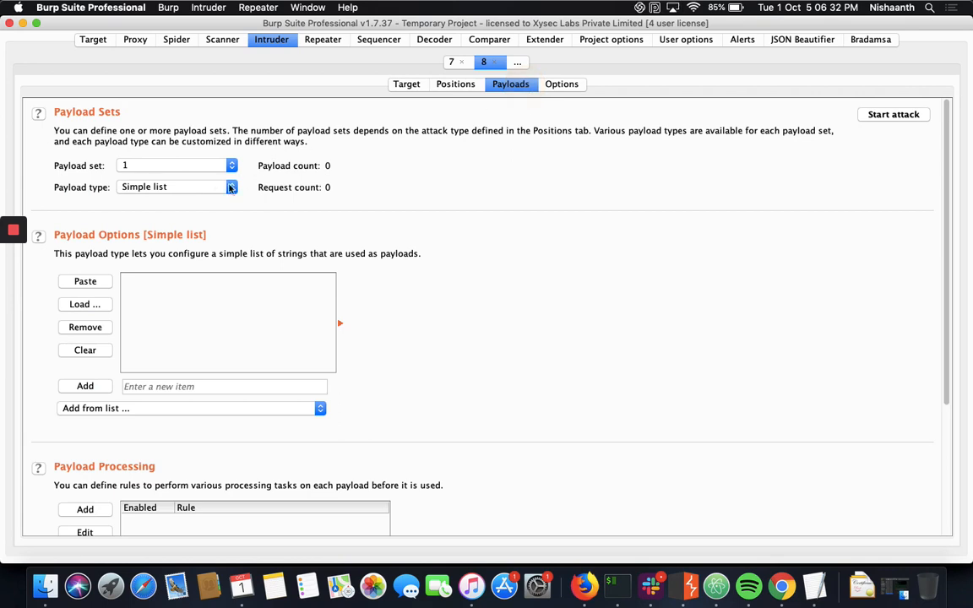
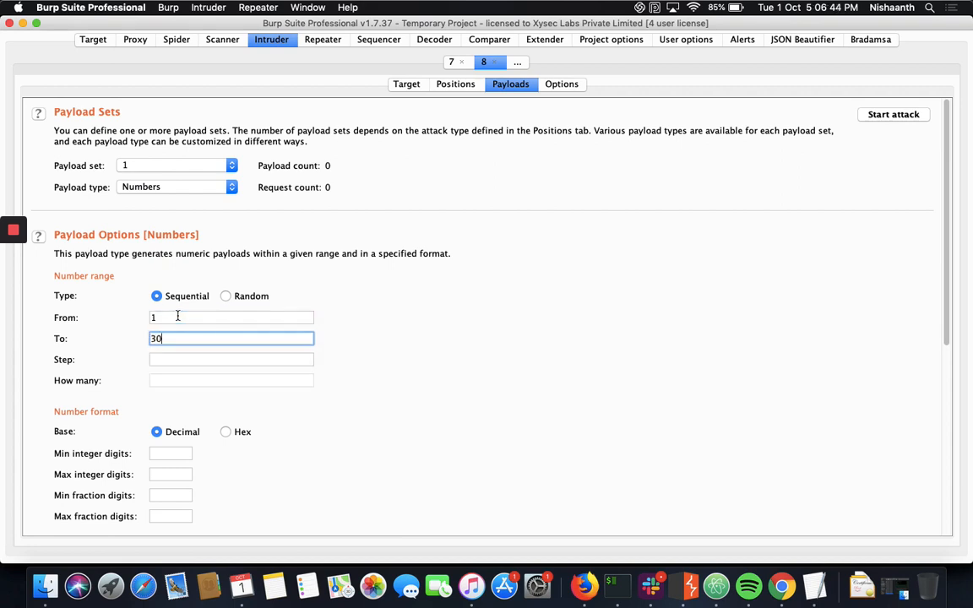
key("Tab")
type("1")
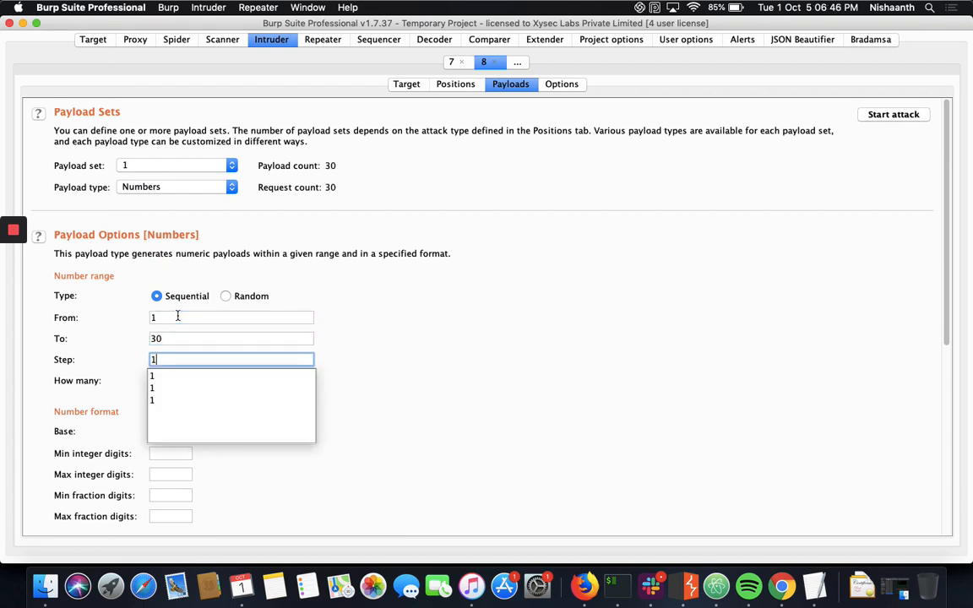
key("Tab")
Set the number format to 1 minimum and 2 maximum integer digits with 0 fraction digits, and start the attack
scroll(199, 334, "down", 3)
type("1")
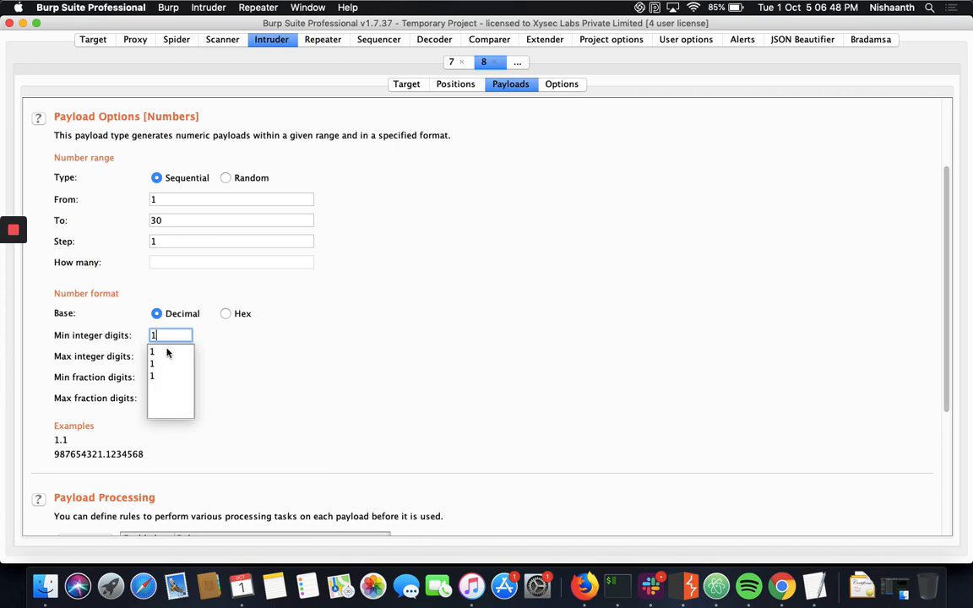
key("Tab")
type("2")
key("Tab")
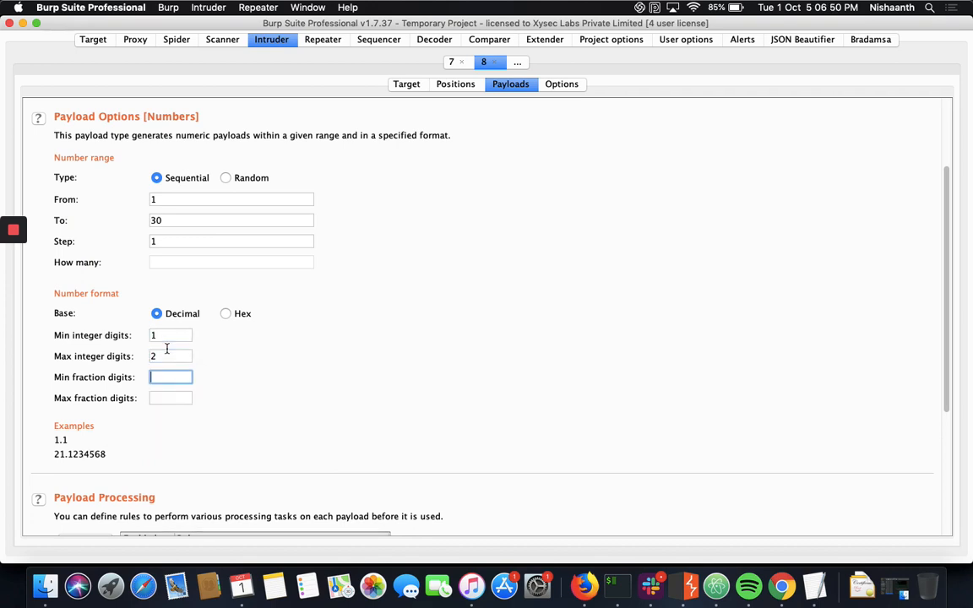
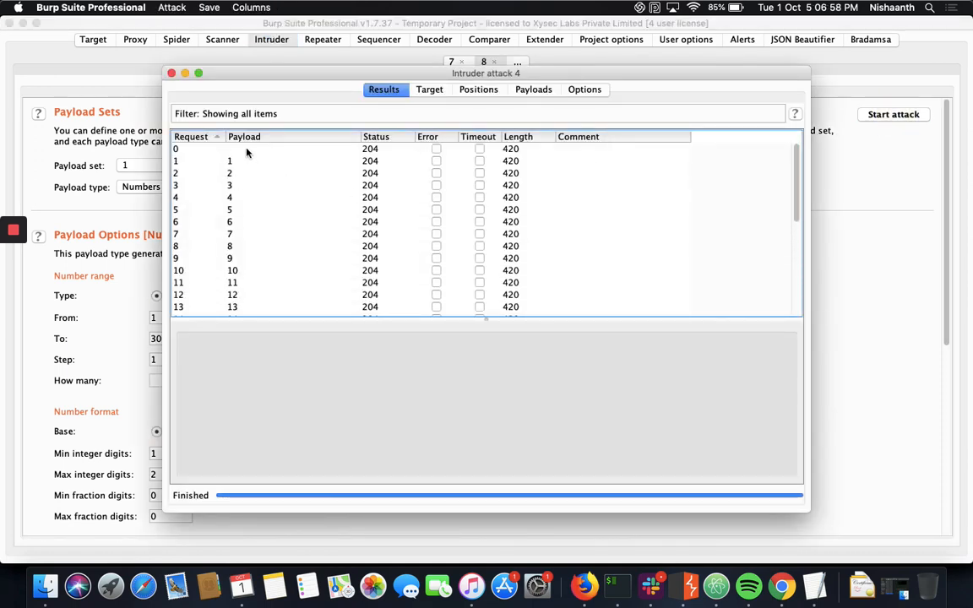
Maximize the attack results and inspect the imn value in payload 1's request along with its response
left_click(199, 74)
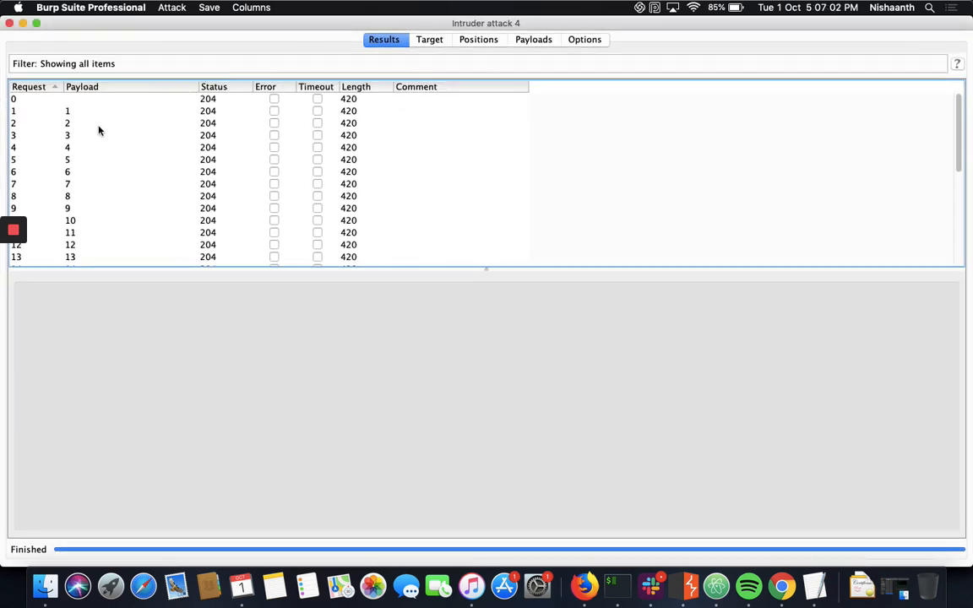
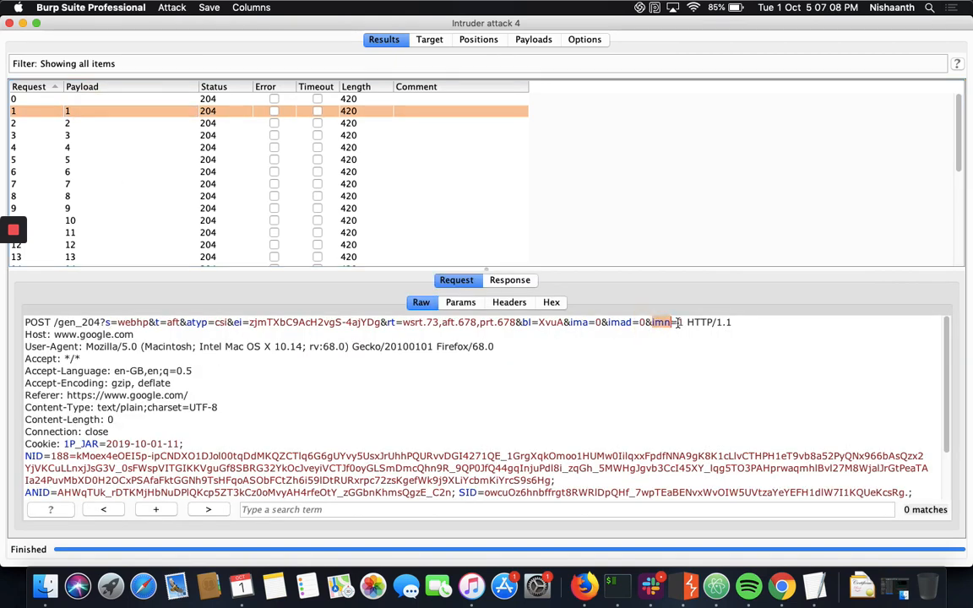
double_click(681, 324)
left_click(505, 280)
left_click(456, 280)
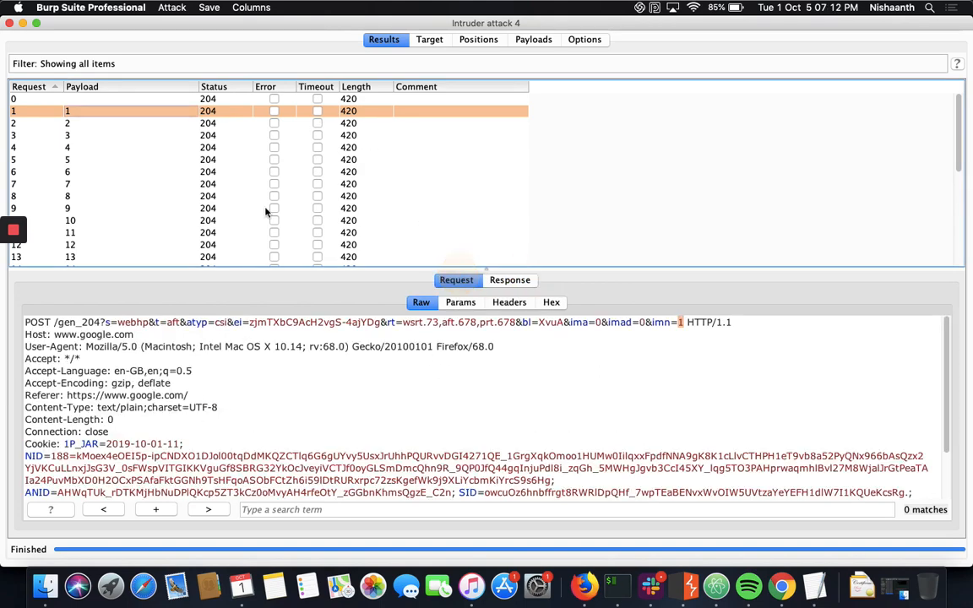
Compare the raw requests and responses of payloads 4 and 25 in the attack results
left_click(142, 152)
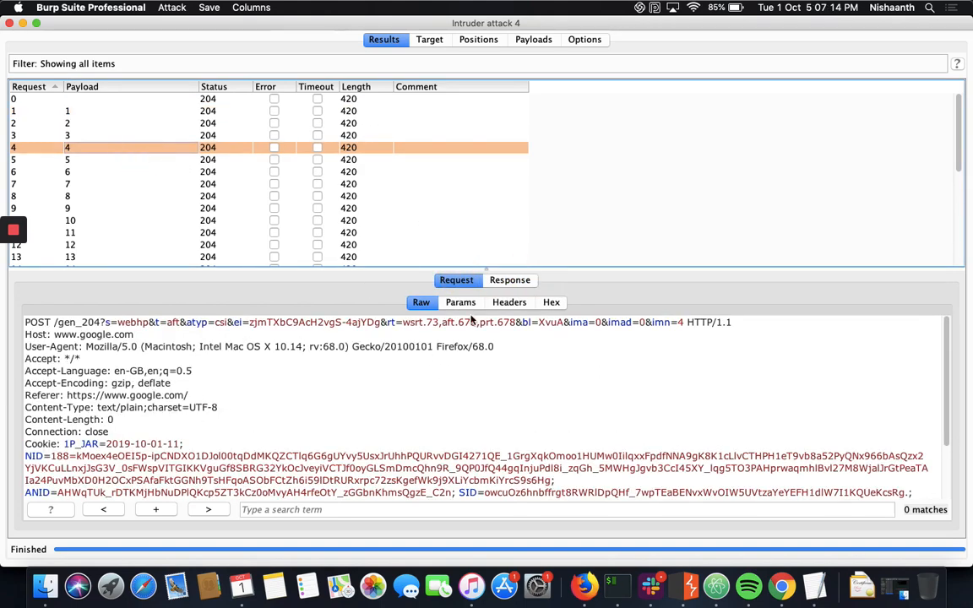
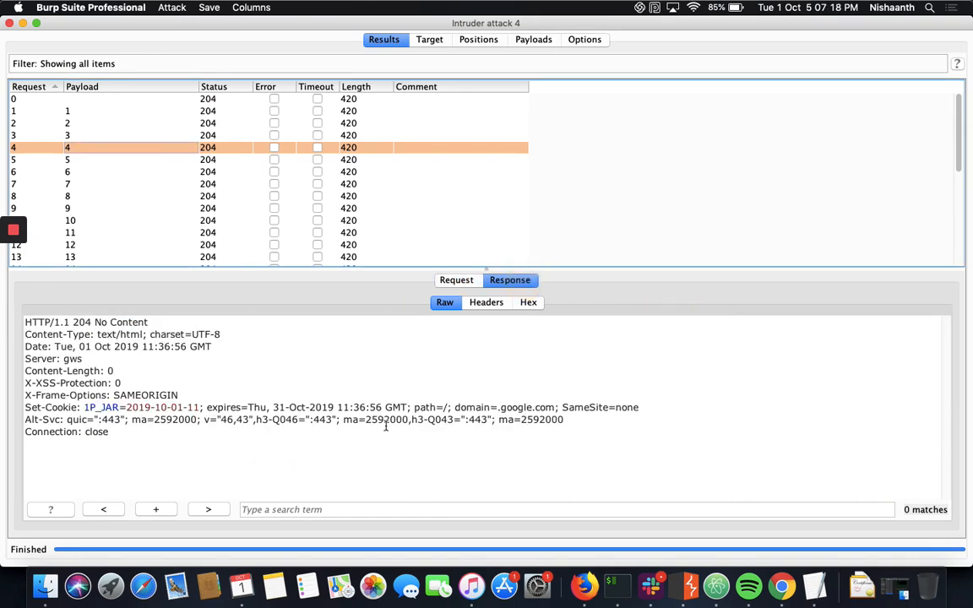
left_click(456, 279)
scroll(167, 205, "down", 5)
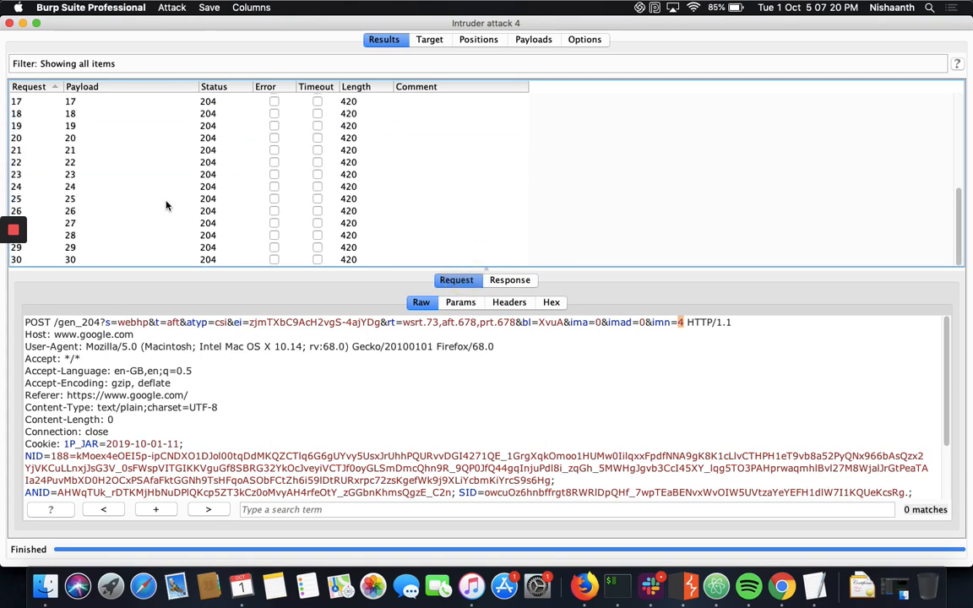
left_click(122, 202)
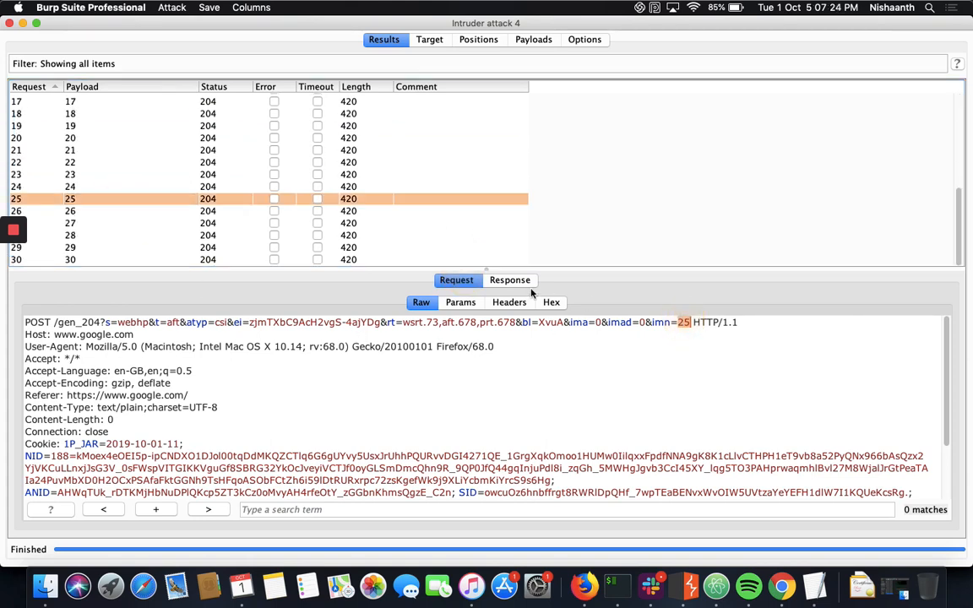
left_click(493, 281)
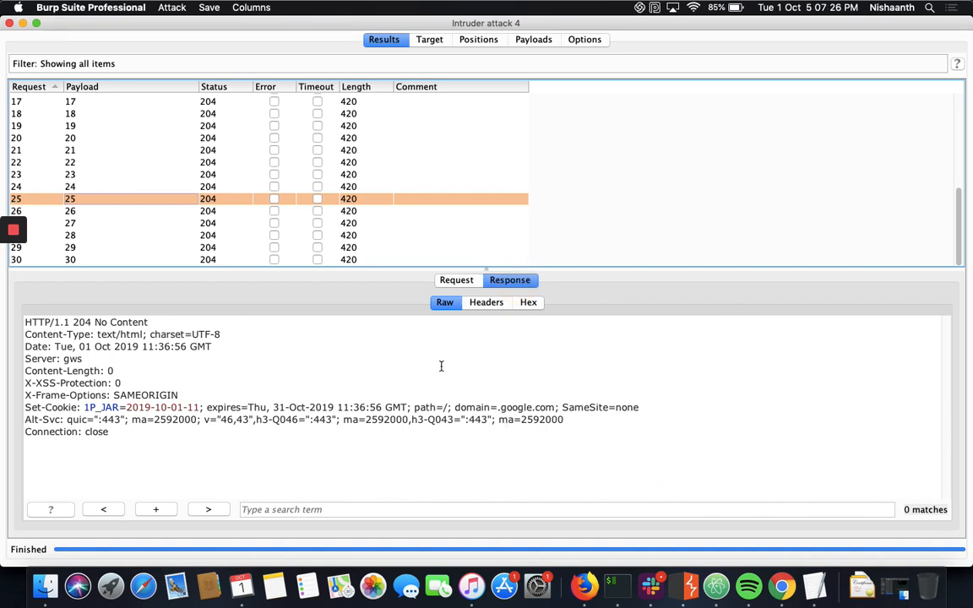
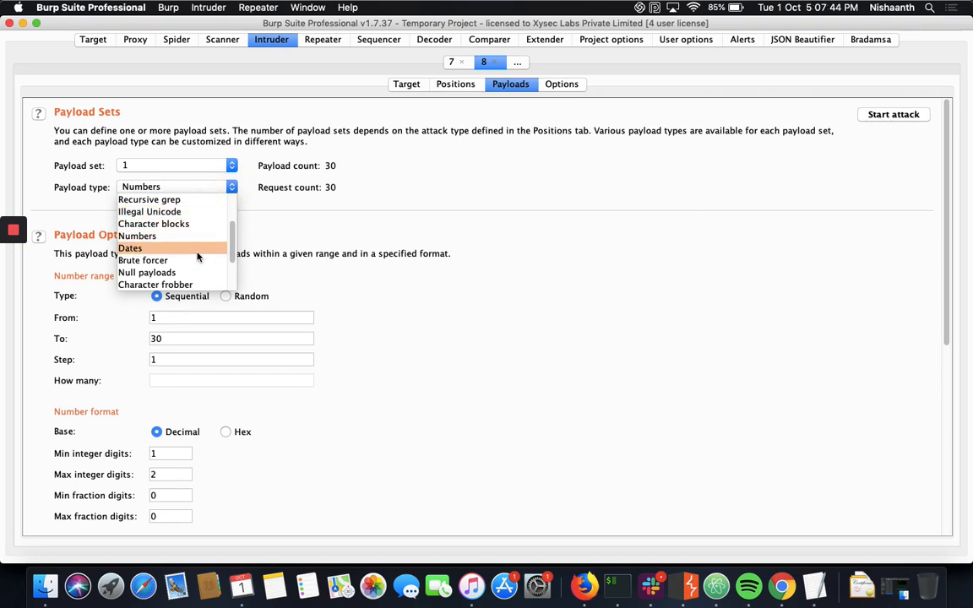
Look through the remaining Intruder payload types without changing the selection, and open Repeater
scroll(198, 256, "down", 3)
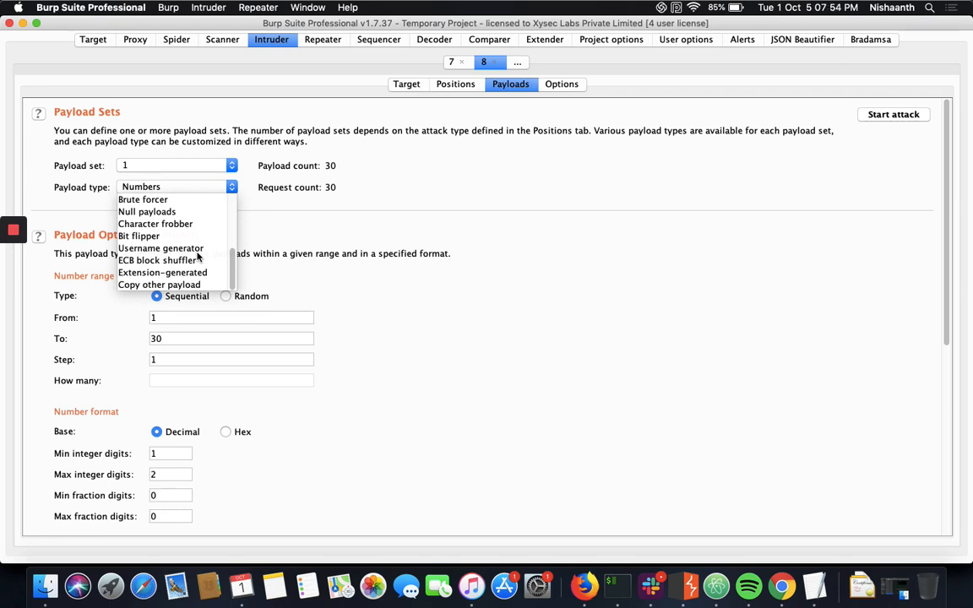
left_click(398, 234)
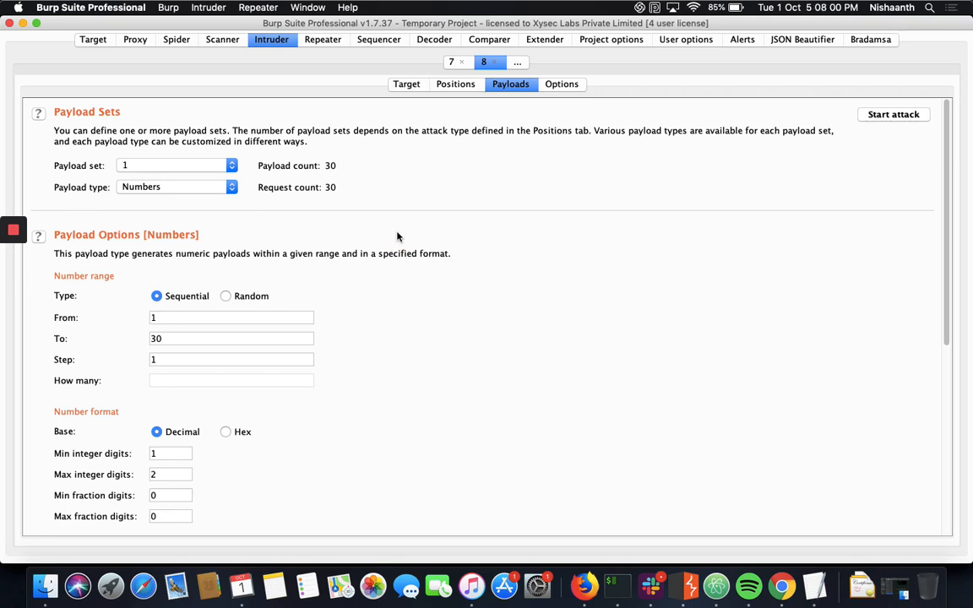
left_click(327, 42)
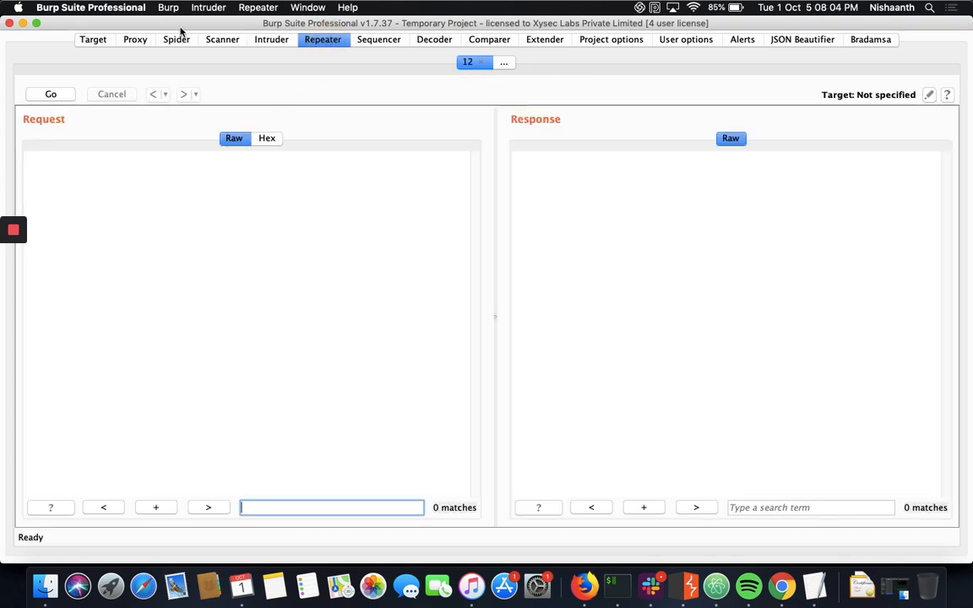
Examine the cookie header in the raw text of google.com request 4086 in the proxy's HTTP history
left_click(137, 40)
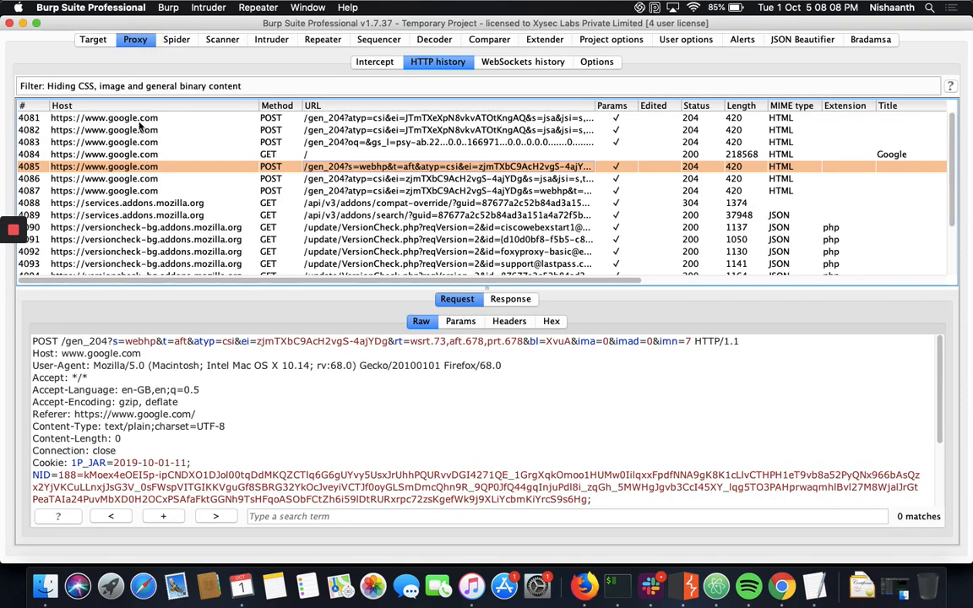
left_click(171, 181)
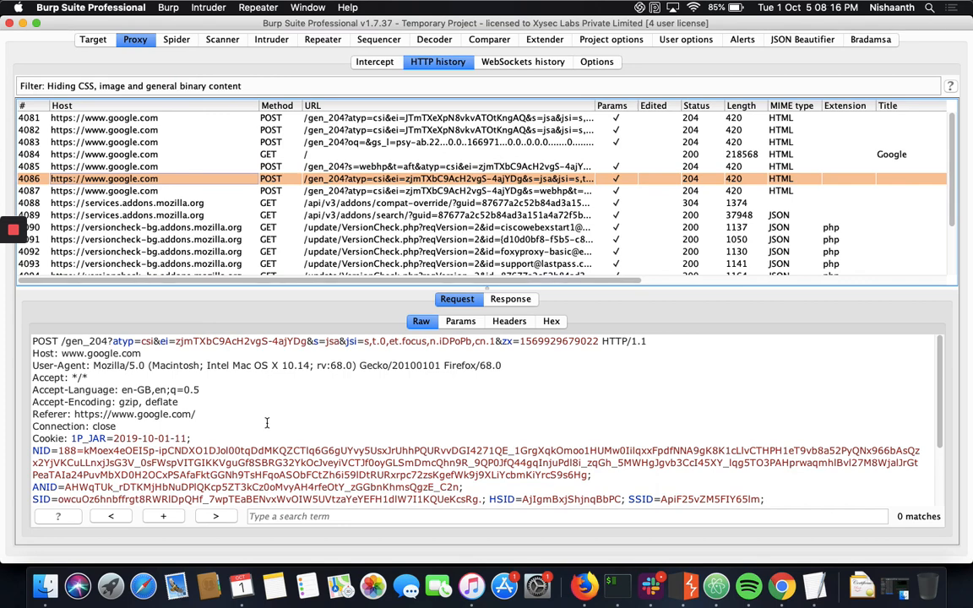
scroll(267, 422, "down", 1)
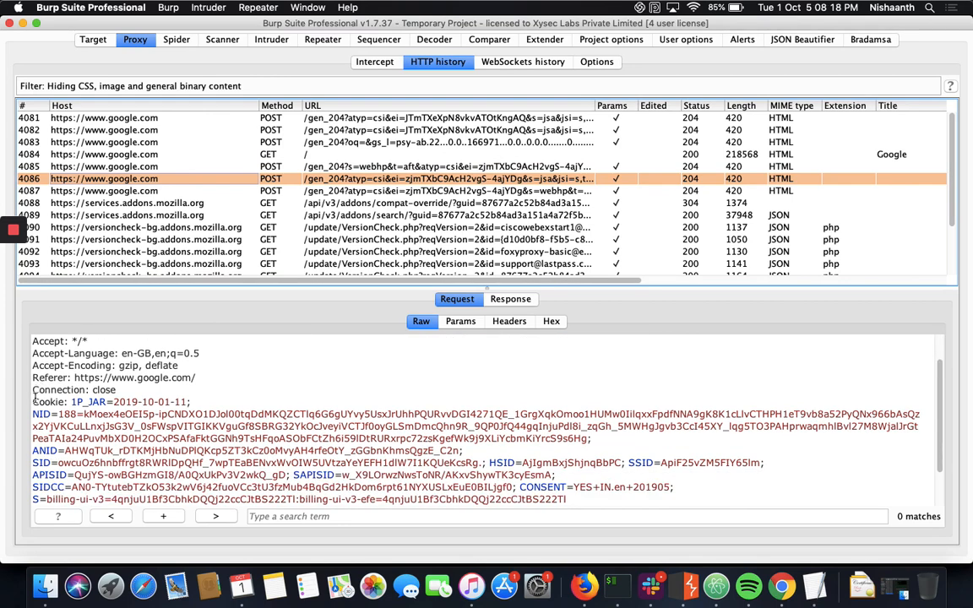
left_click(31, 402)
left_click_drag(30, 402, 579, 499)
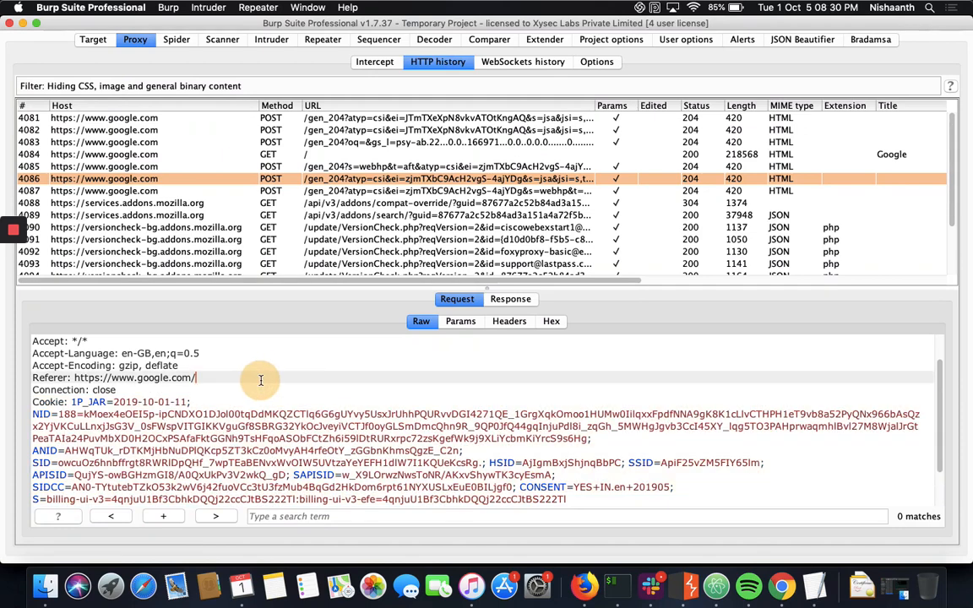
Send google.com request 4086 to Repeater and review its full raw request there
right_click(260, 329)
left_click(341, 325)
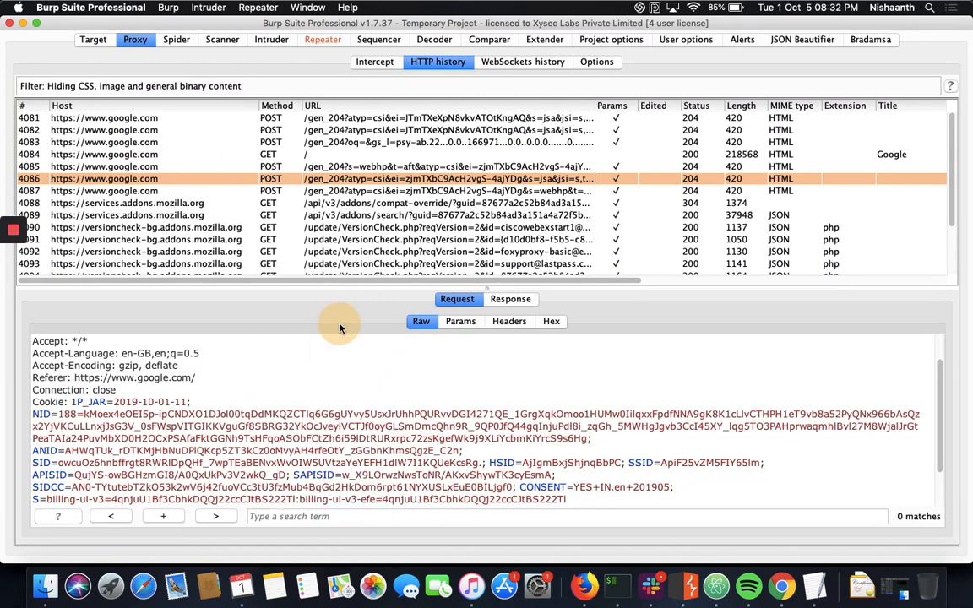
key("super+shift+r")
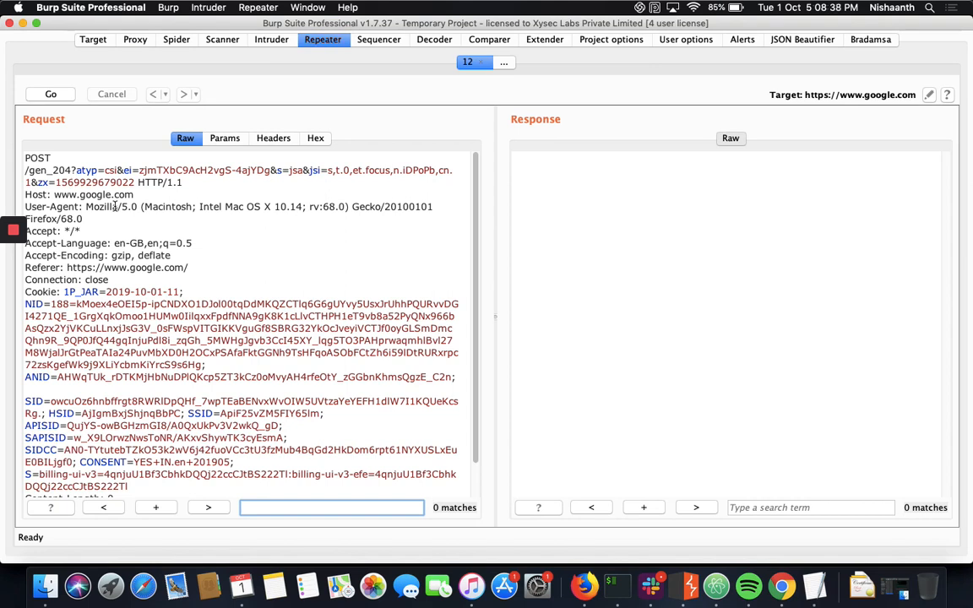
scroll(115, 207, "down", 2)
scroll(113, 153, "up", 2)
scroll(122, 247, "down", 2)
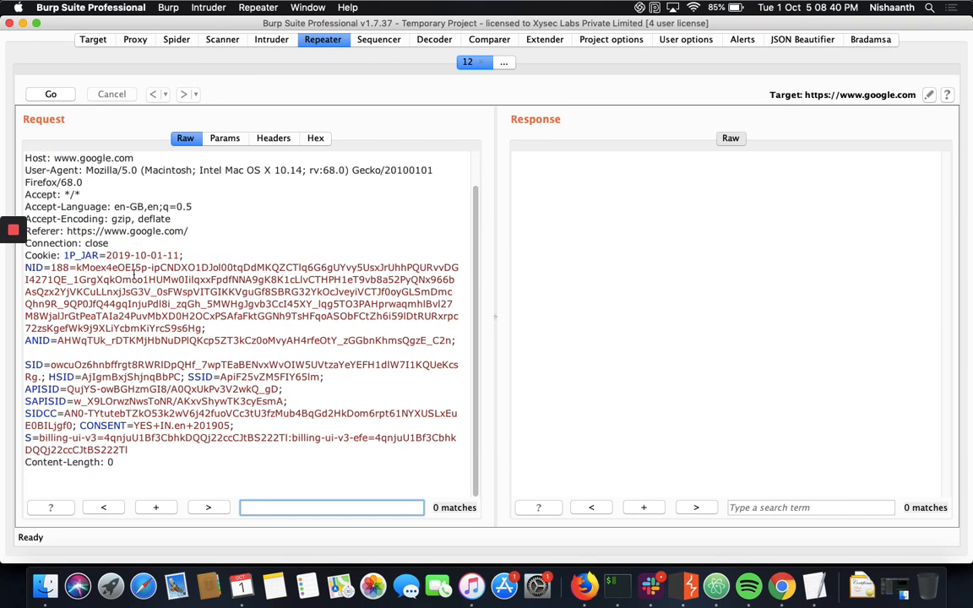
scroll(47, 241, "up", 2)
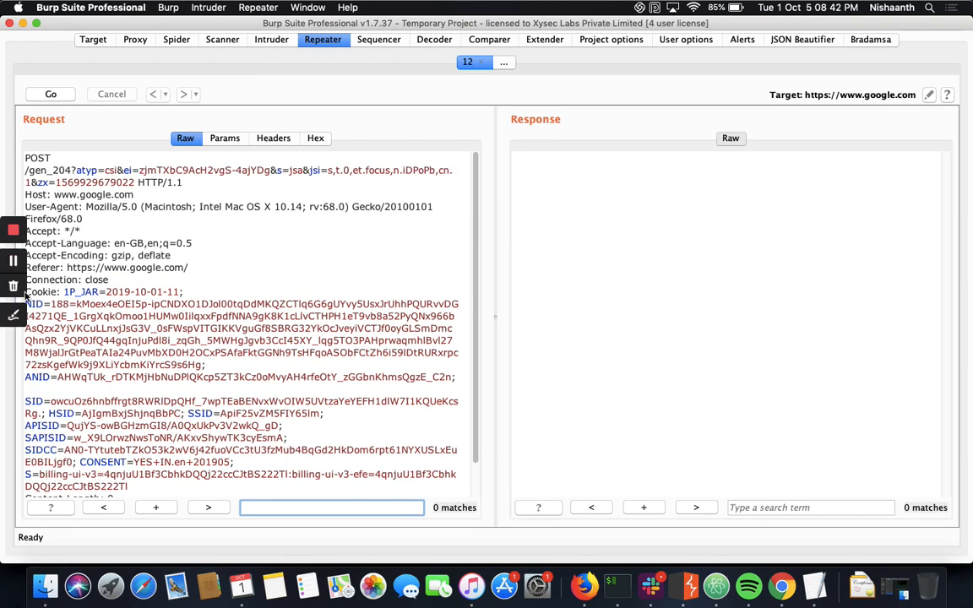
Delete everything from the Cookie header to the end of the Repeater request and send the stripped request
left_click(26, 293)
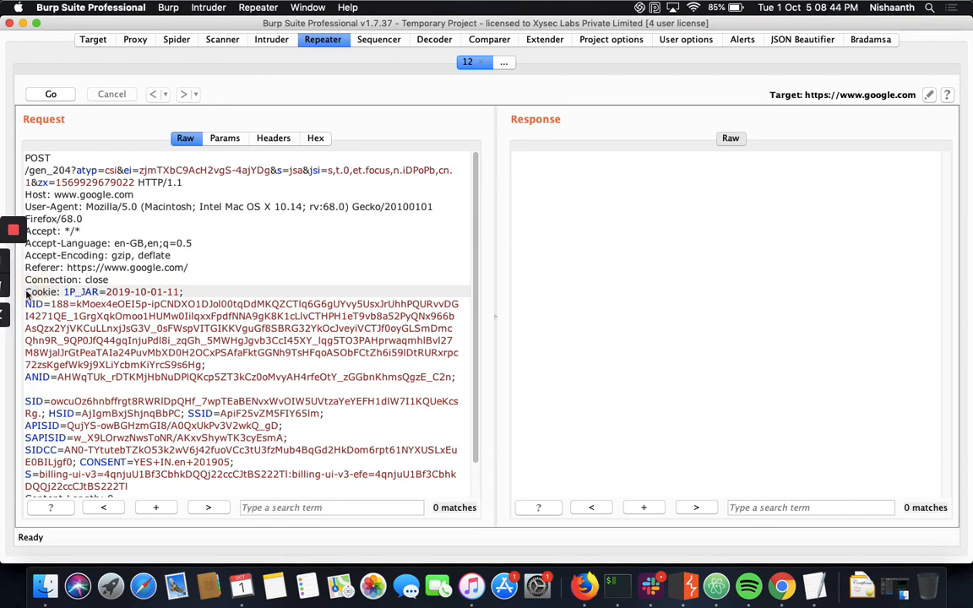
left_click(26, 293)
double_click(38, 292)
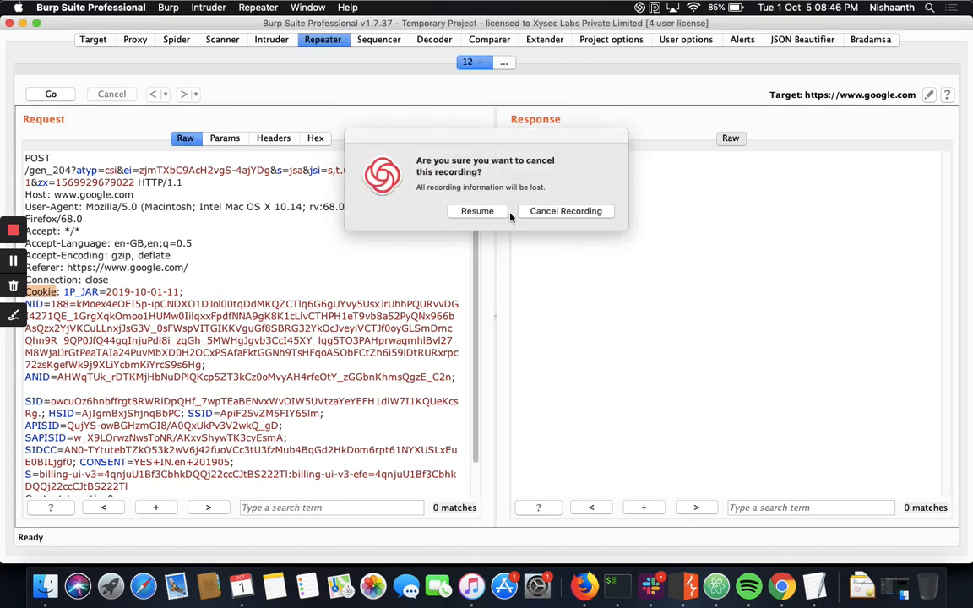
left_click(485, 212)
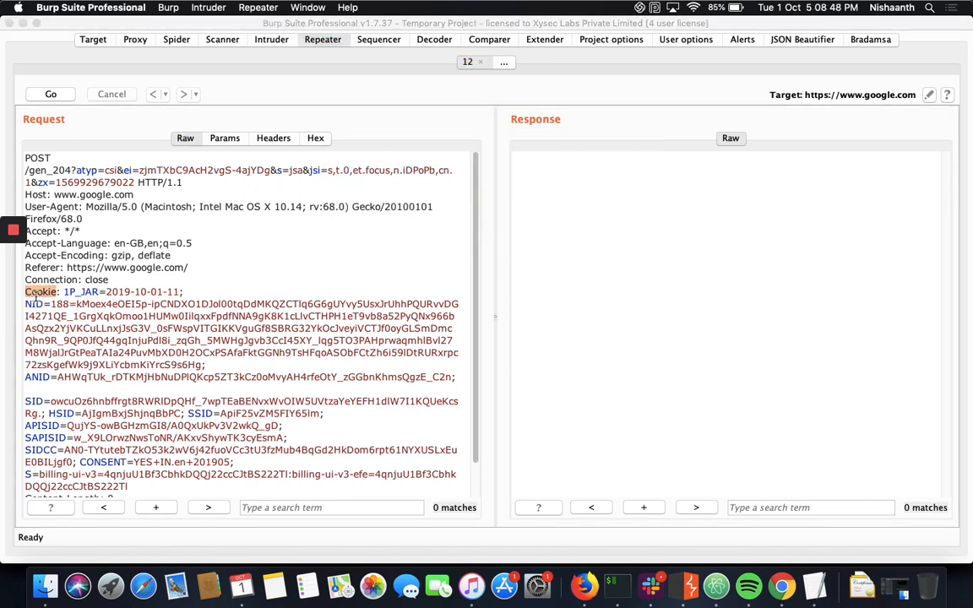
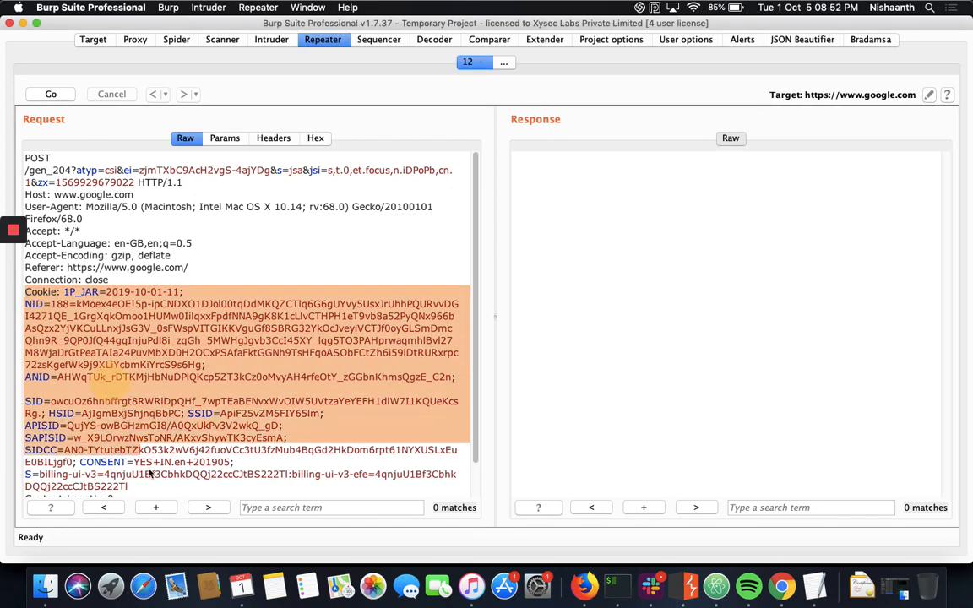
left_click_drag(148, 475, 156, 499)
key("BackSpace")
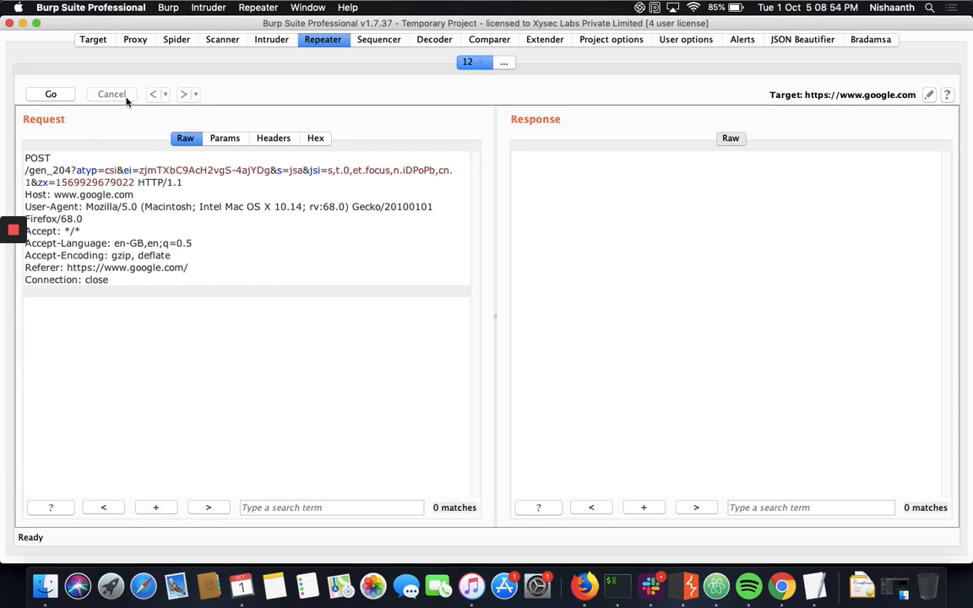
left_click(51, 95)
Send google.com request 4087 from the proxy's HTTP history to Repeater and close the older Repeater request 12
left_click(146, 44)
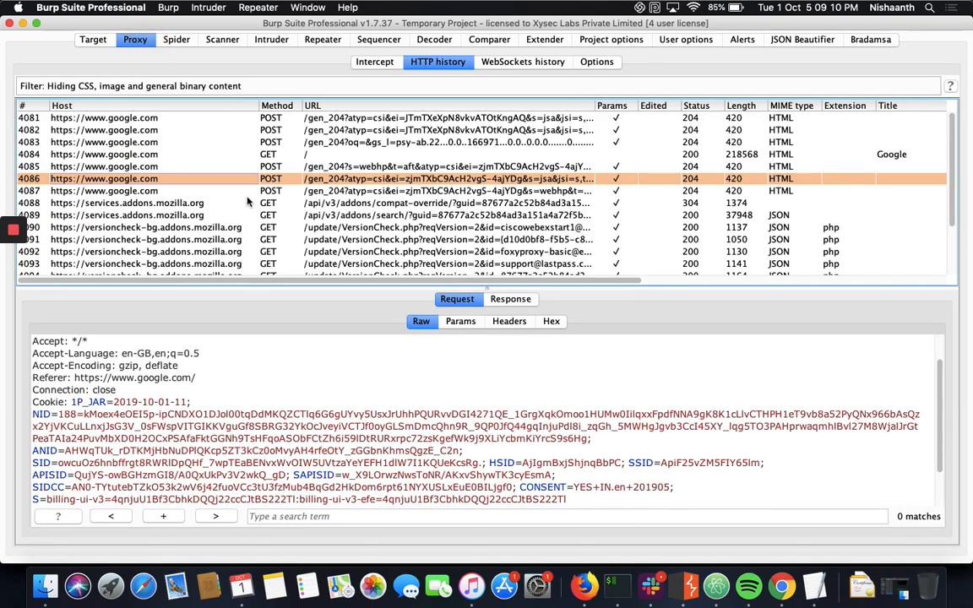
left_click(238, 193)
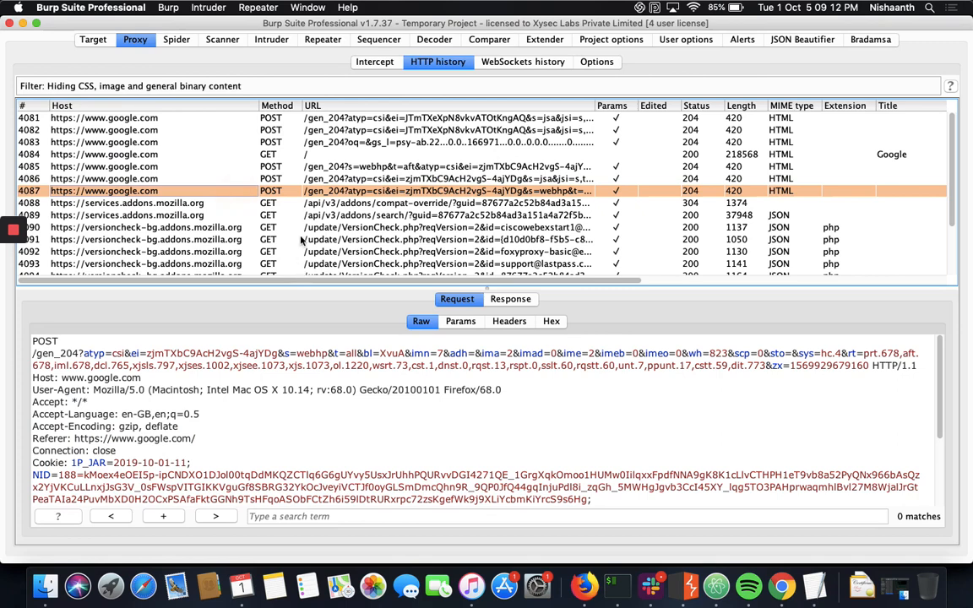
right_click(373, 191)
left_click(425, 256)
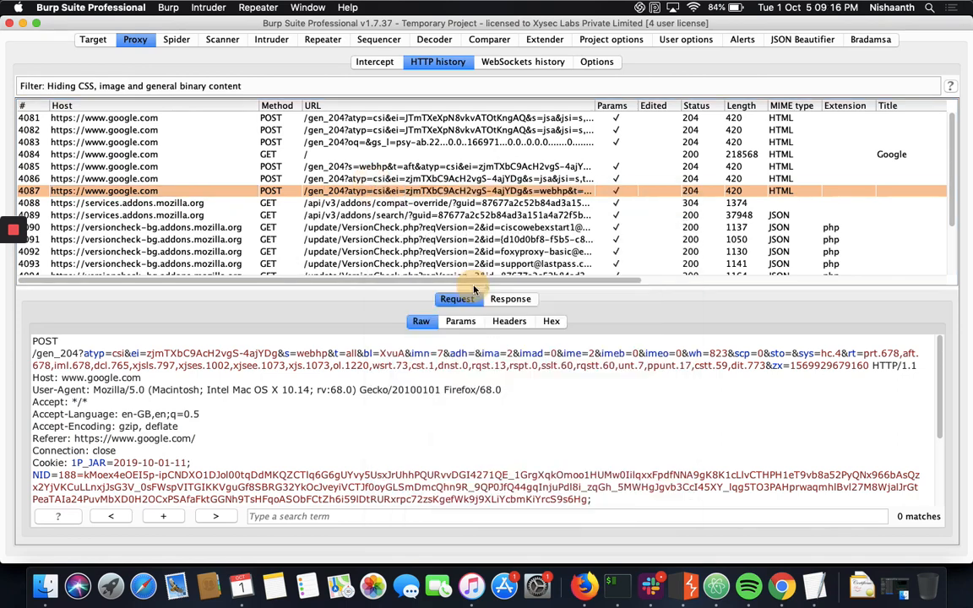
left_click(322, 40)
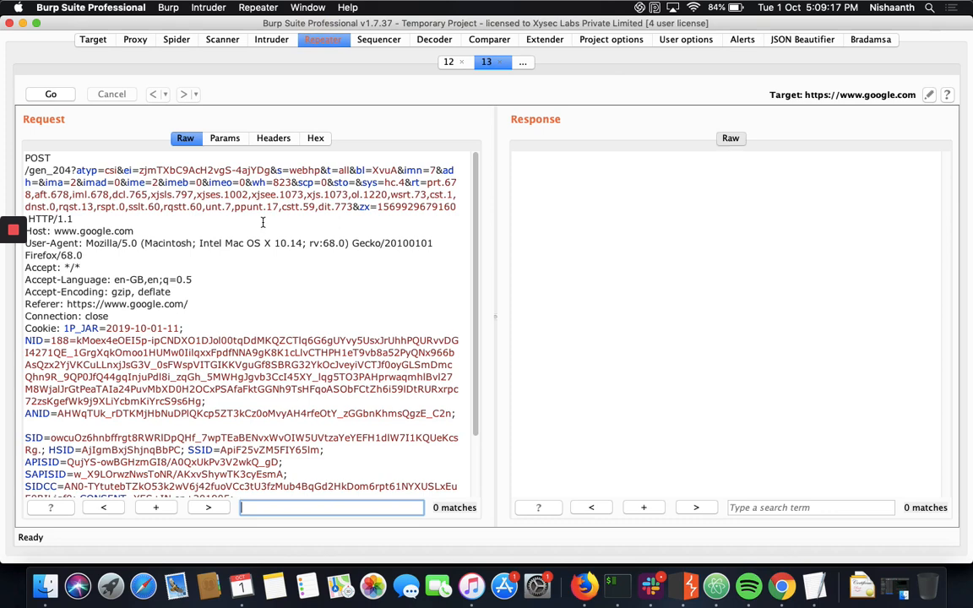
left_click(446, 62)
left_click(462, 62)
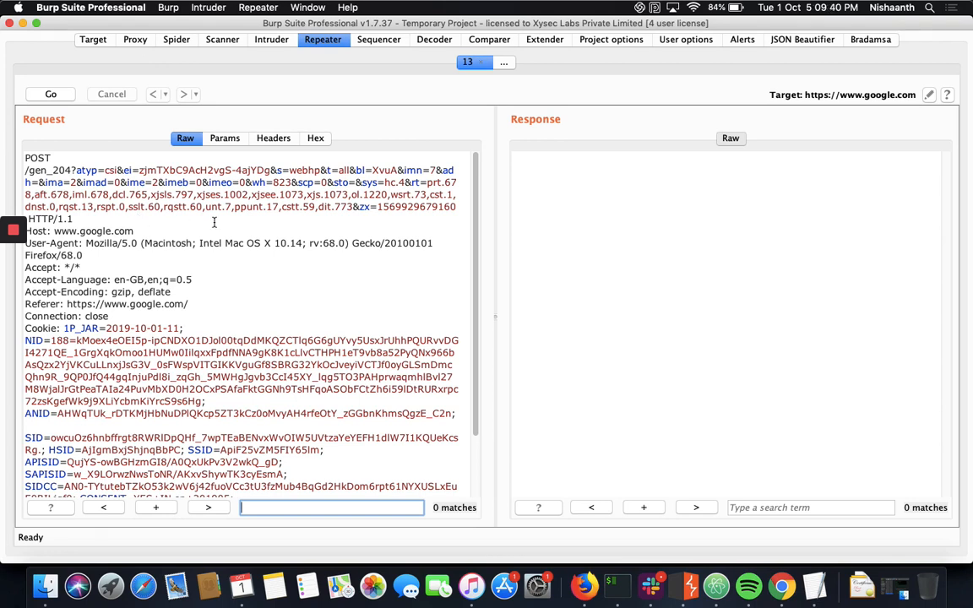
double_click(364, 208)
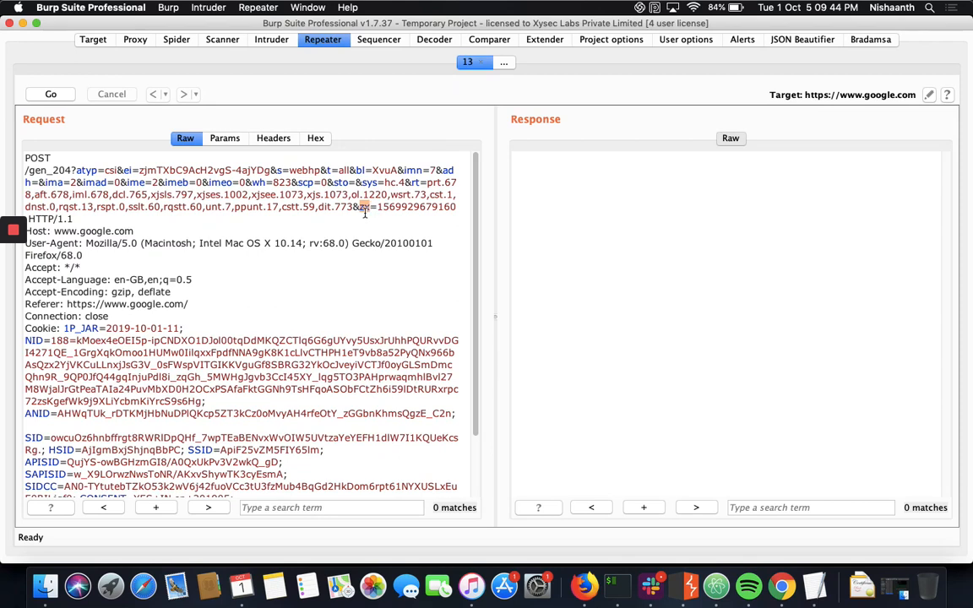
double_click(397, 207)
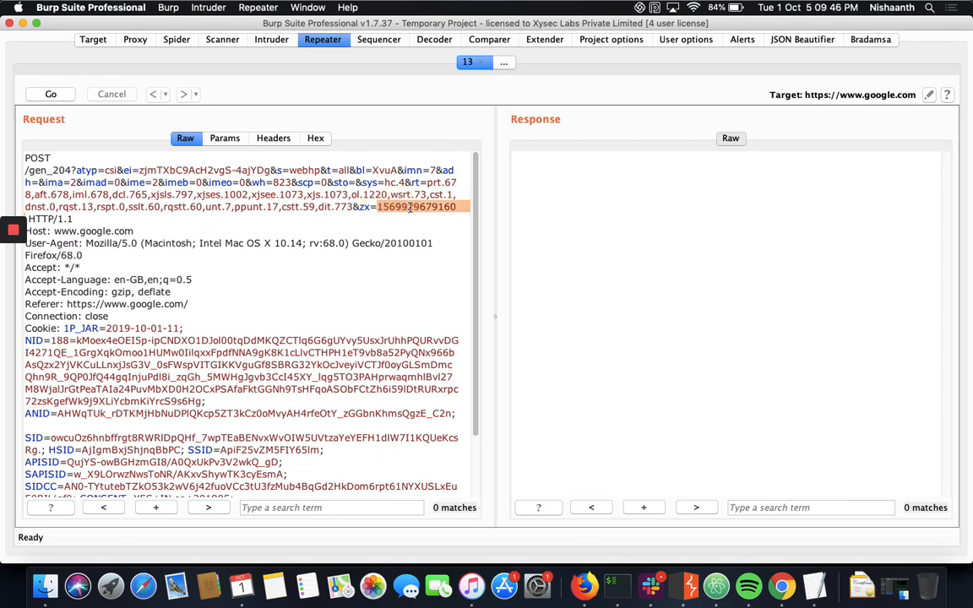
left_click(411, 208)
left_click(463, 208)
key("BackSpace")
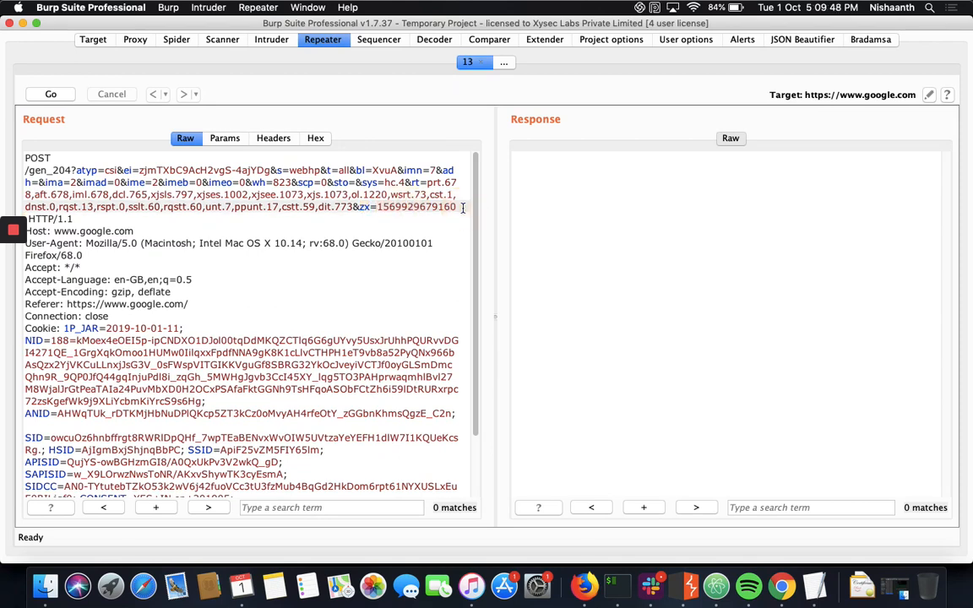
type("800")
left_click(58, 94)
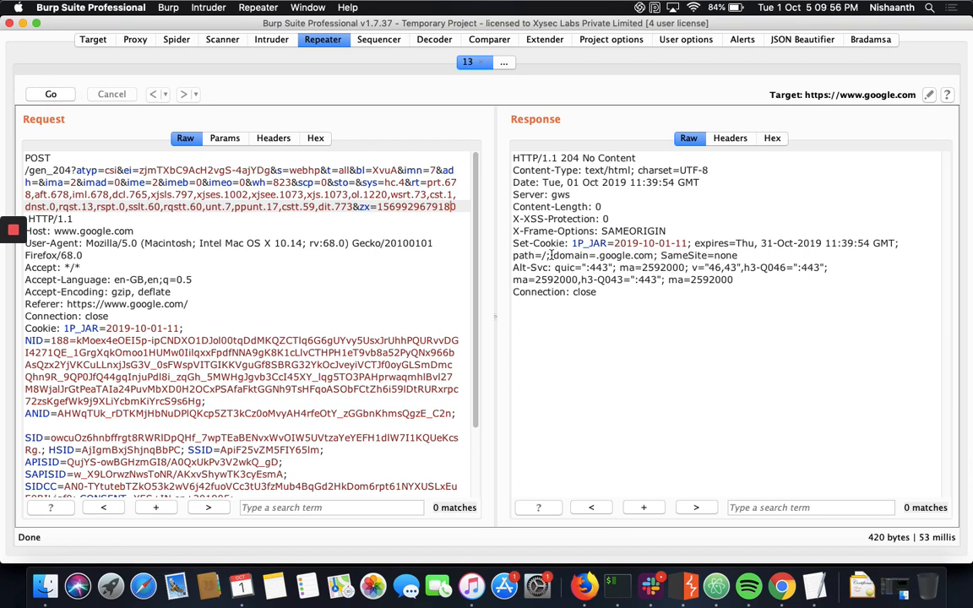
scroll(365, 296, "down", 3)
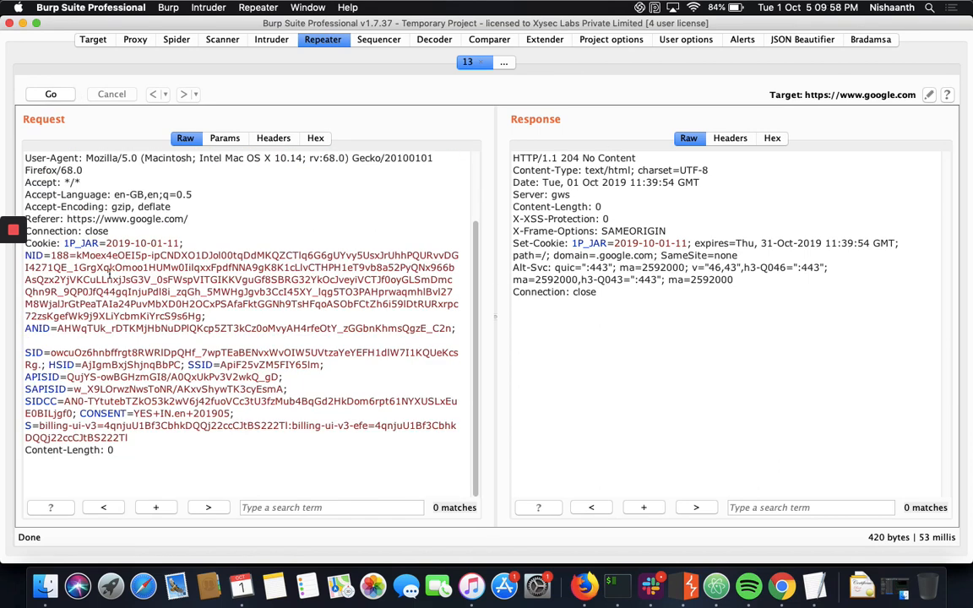
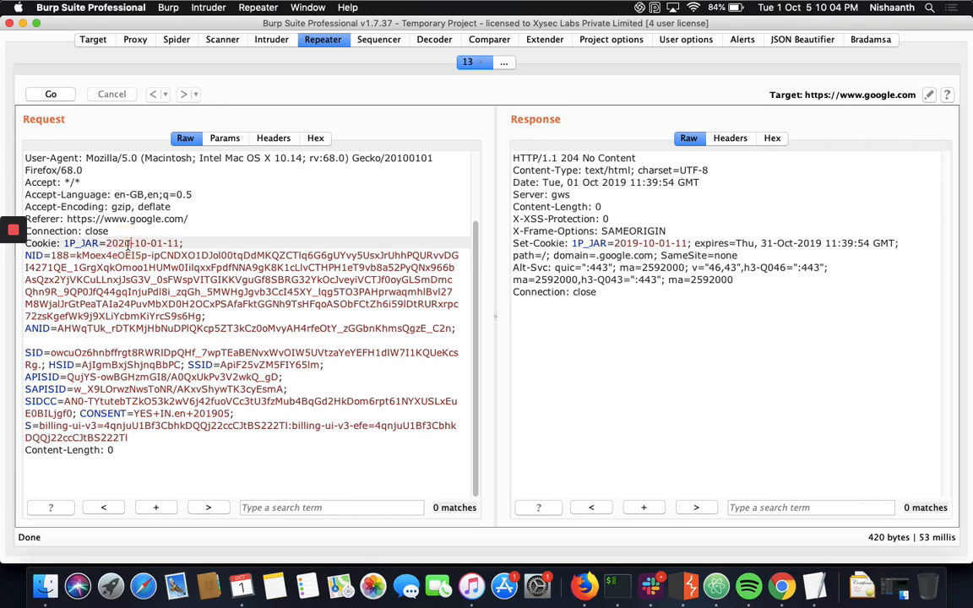
left_click(50, 94)
scroll(130, 310, "down", 3)
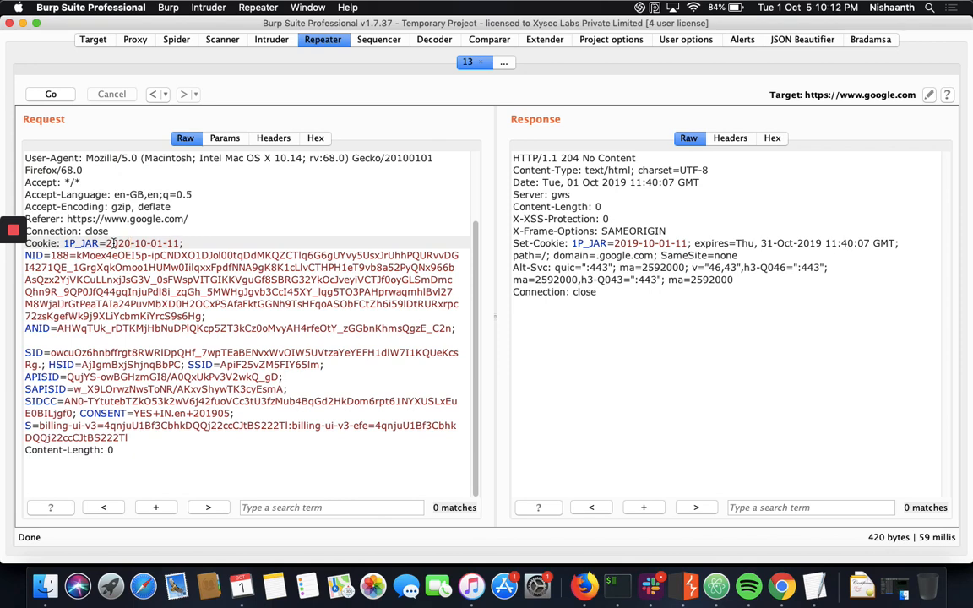
double_click(113, 242)
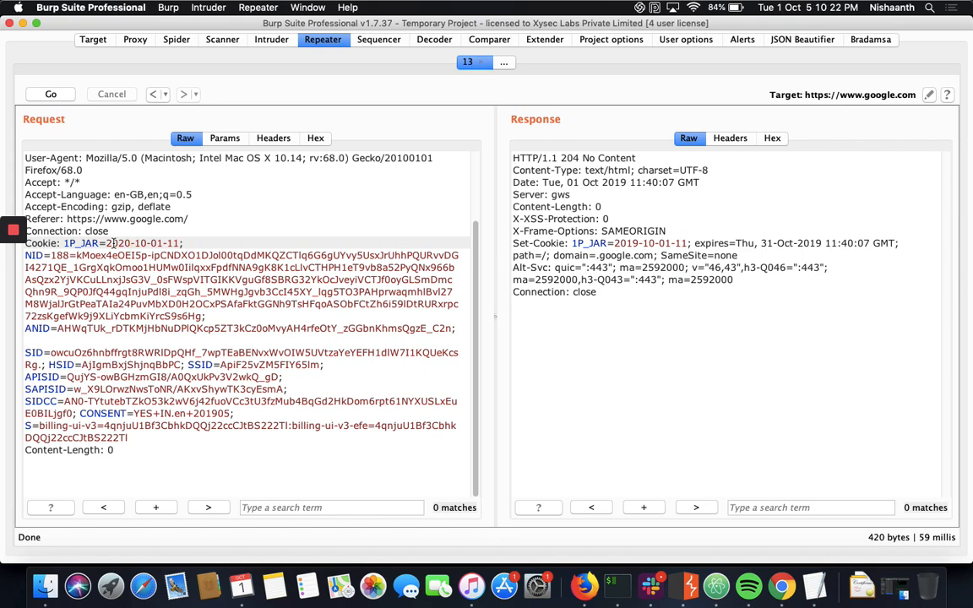
Review Extender's loaded extensions and browse the BApp Store catalogue as far as the JSON-related extensions
left_click(540, 39)
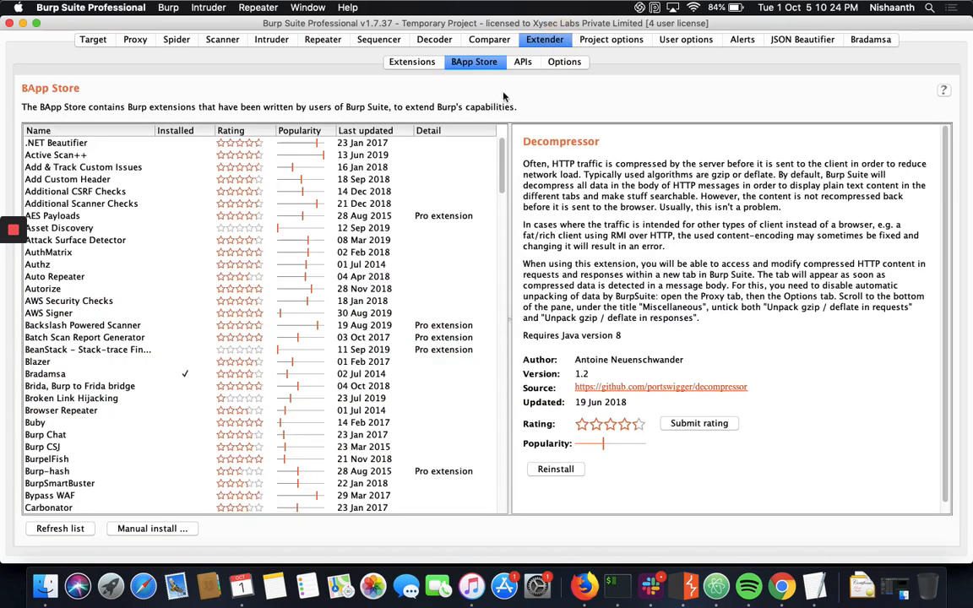
left_click(414, 62)
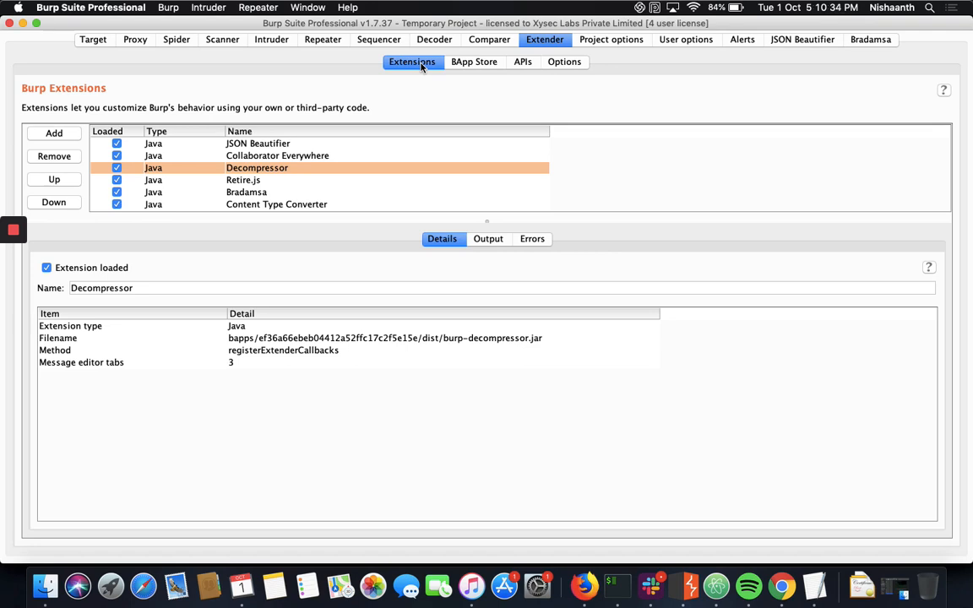
left_click(474, 63)
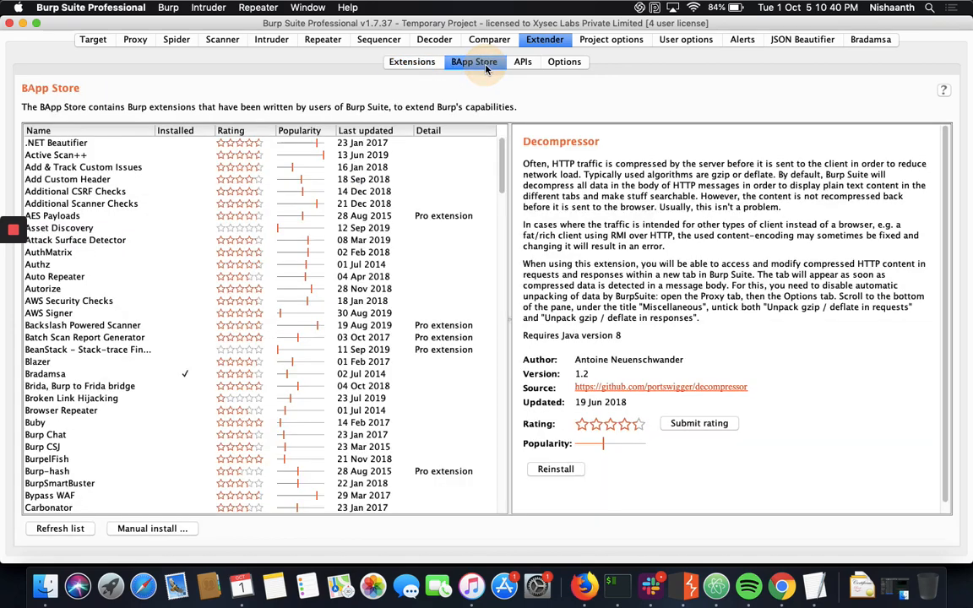
scroll(236, 297, "down", 5)
scroll(237, 297, "down", 5)
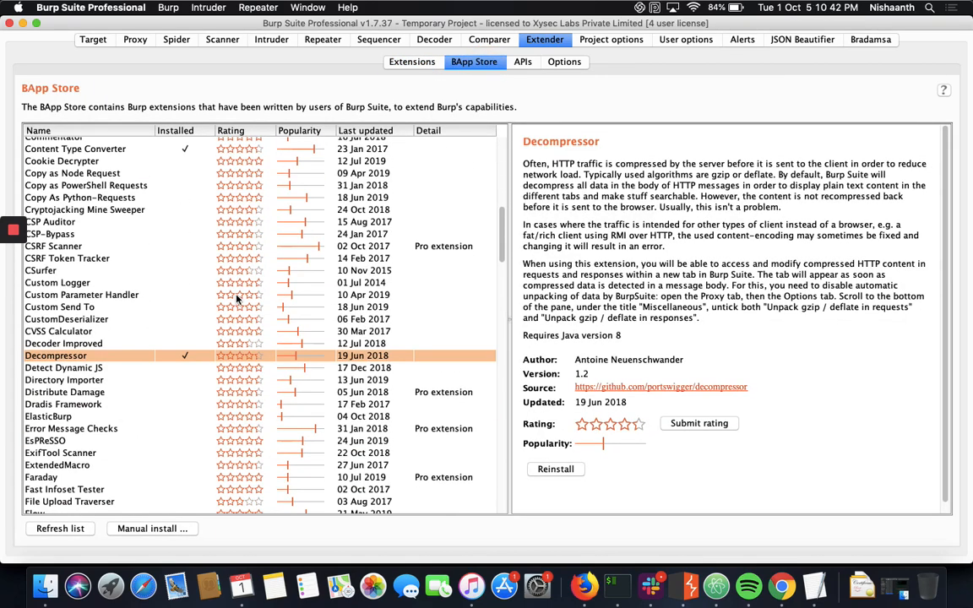
scroll(238, 297, "down", 10)
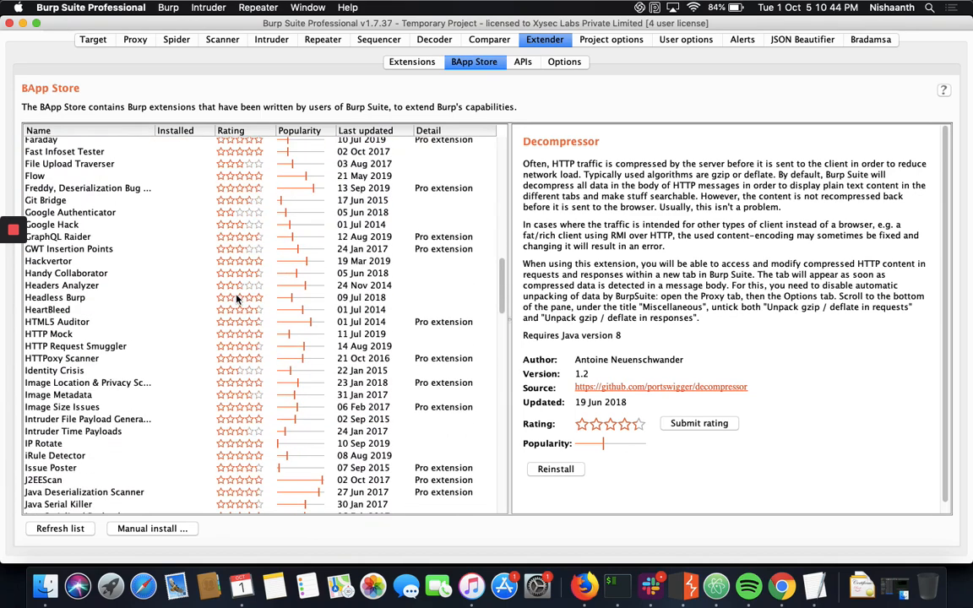
scroll(237, 297, "down", 7)
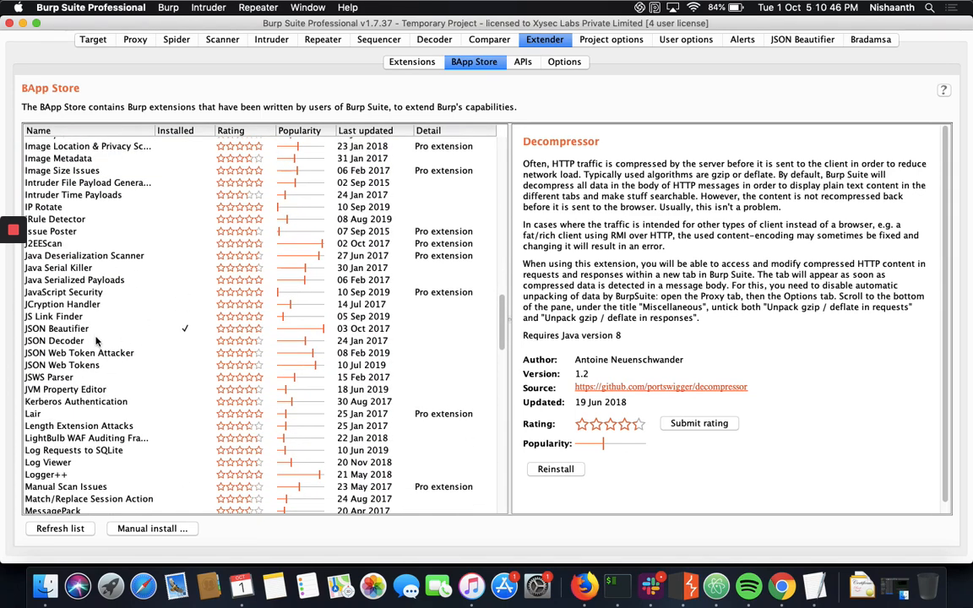
Reinstall the JSON Beautifier extension from the BApp Store and check its details among the loaded extensions
left_click(83, 329)
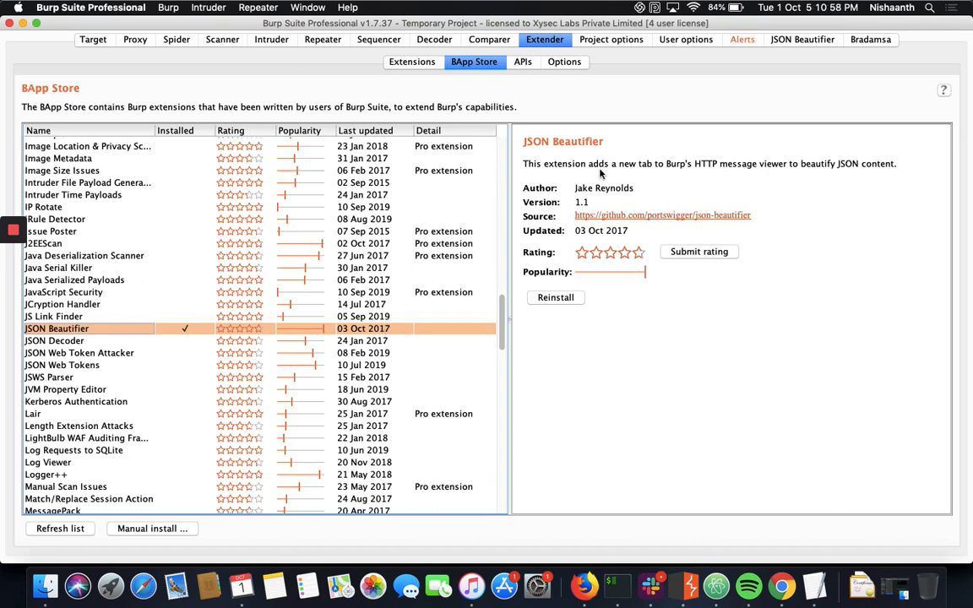
left_click(555, 300)
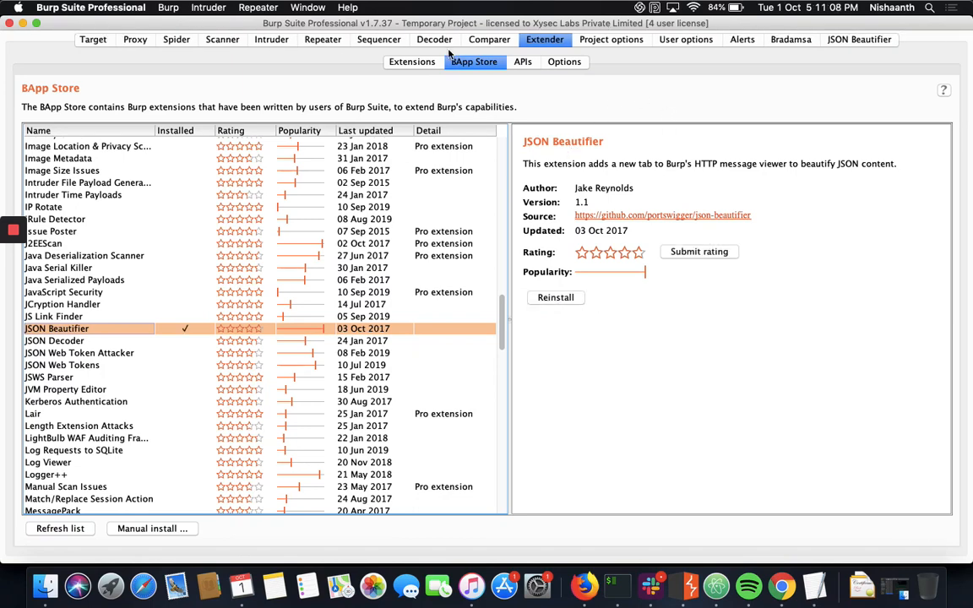
left_click(393, 61)
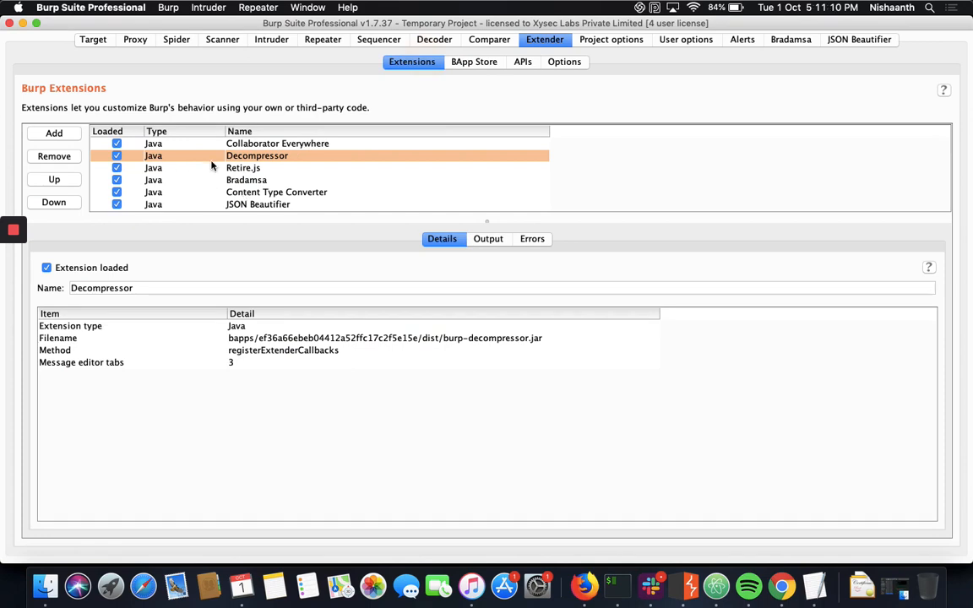
left_click(166, 204)
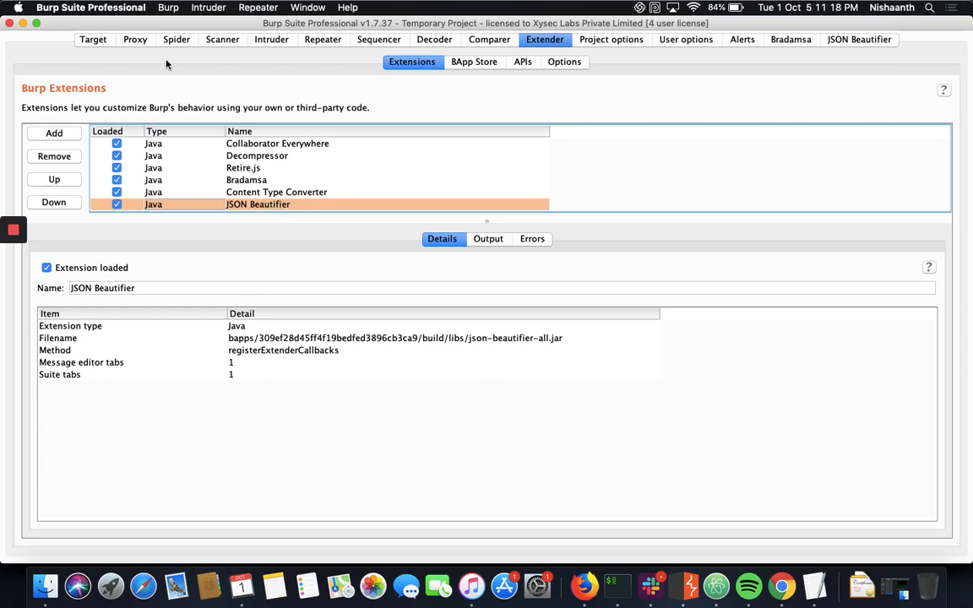
Browse the BApp Store catalogue from its beginning past the JSON extensions, comparing the available add-ons, and return to the start
left_click(570, 69)
left_click(477, 68)
scroll(318, 247, "up", 15)
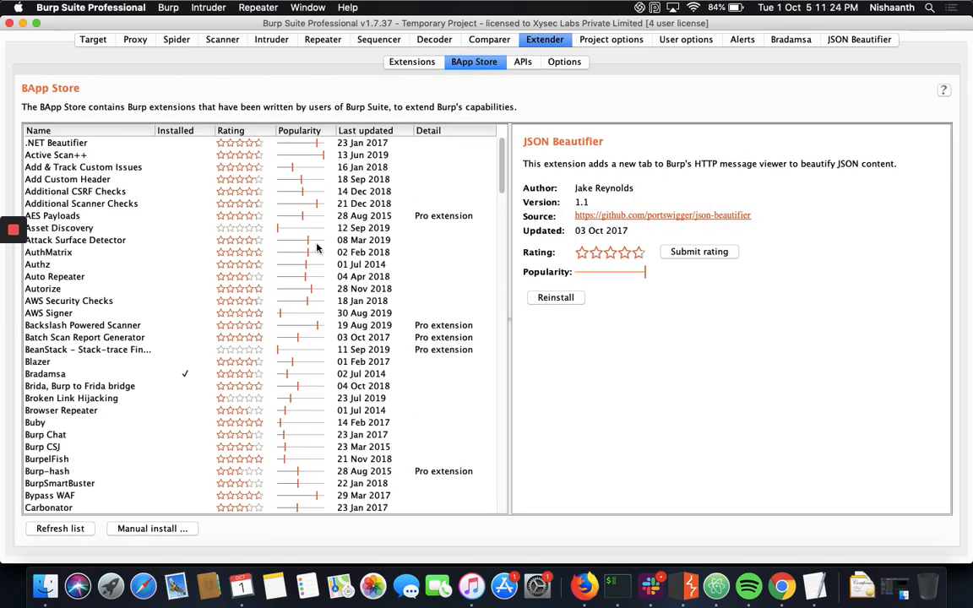
scroll(318, 247, "down", 10)
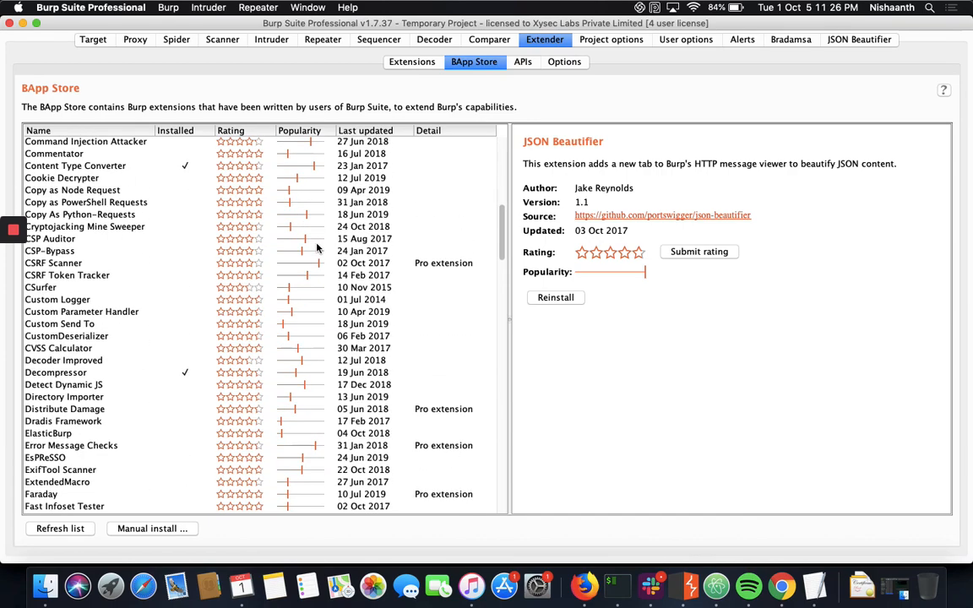
scroll(318, 247, "down", 3)
scroll(145, 270, "down", 14)
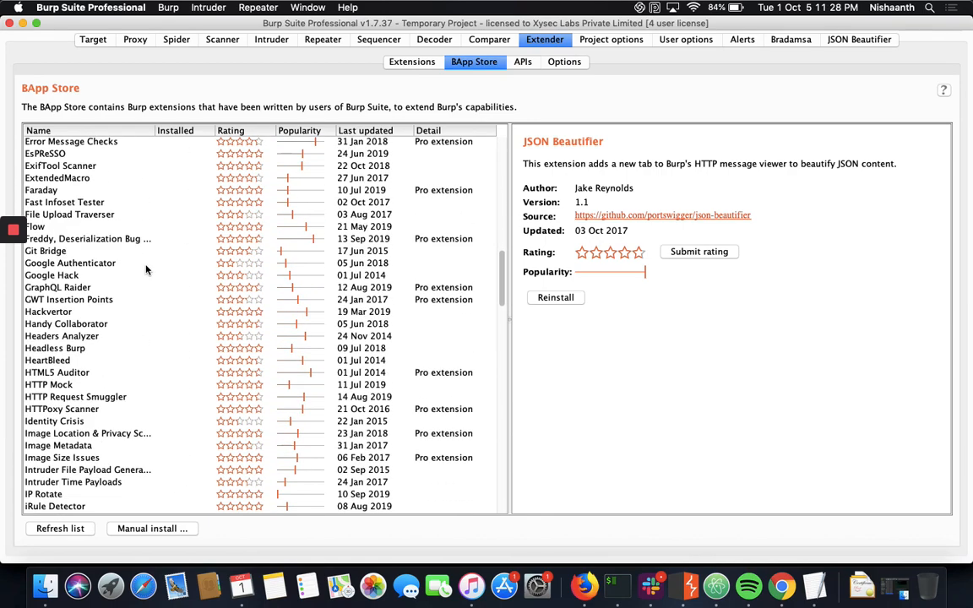
scroll(145, 269, "down", 7)
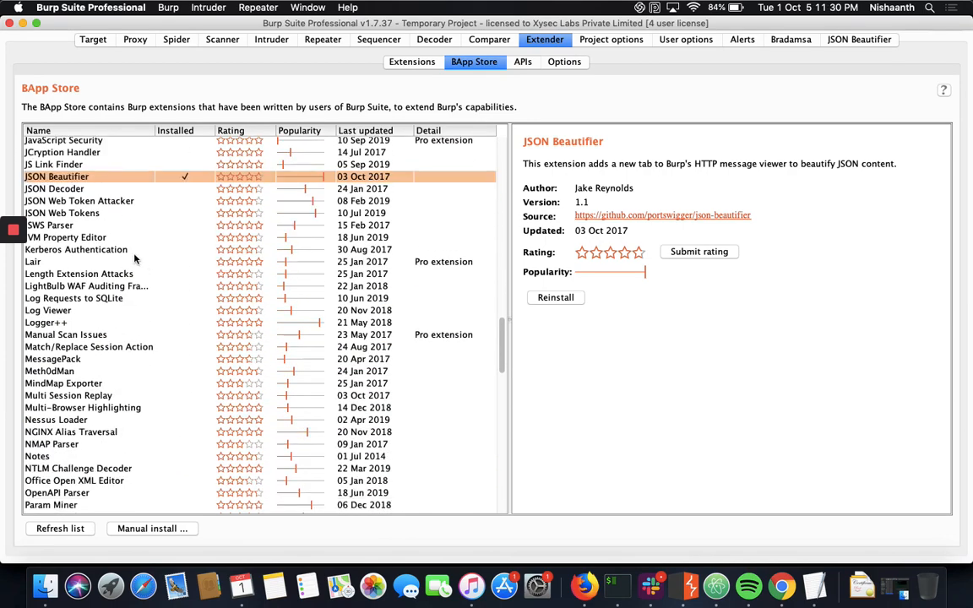
scroll(134, 257, "up", 7)
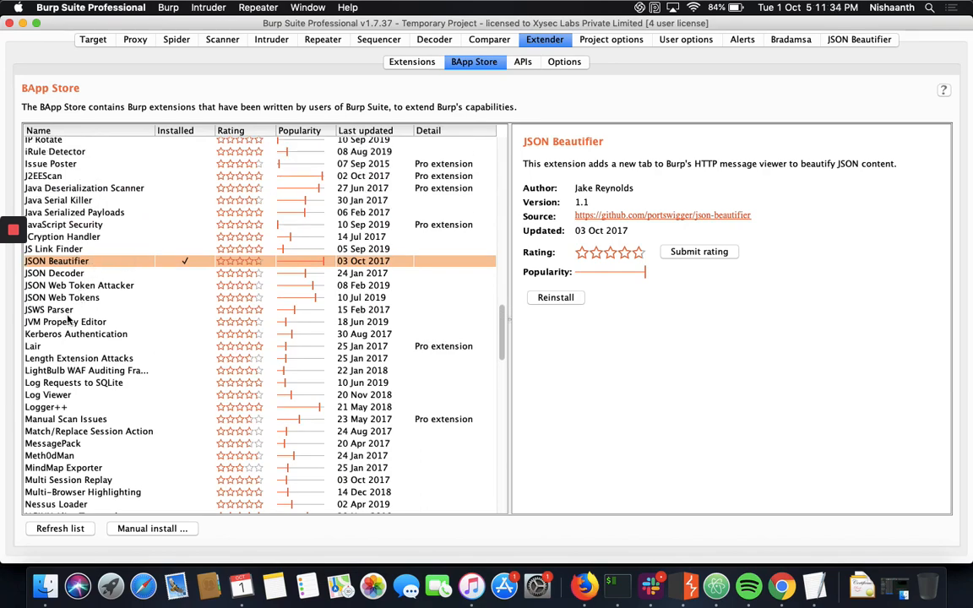
scroll(67, 317, "up", 15)
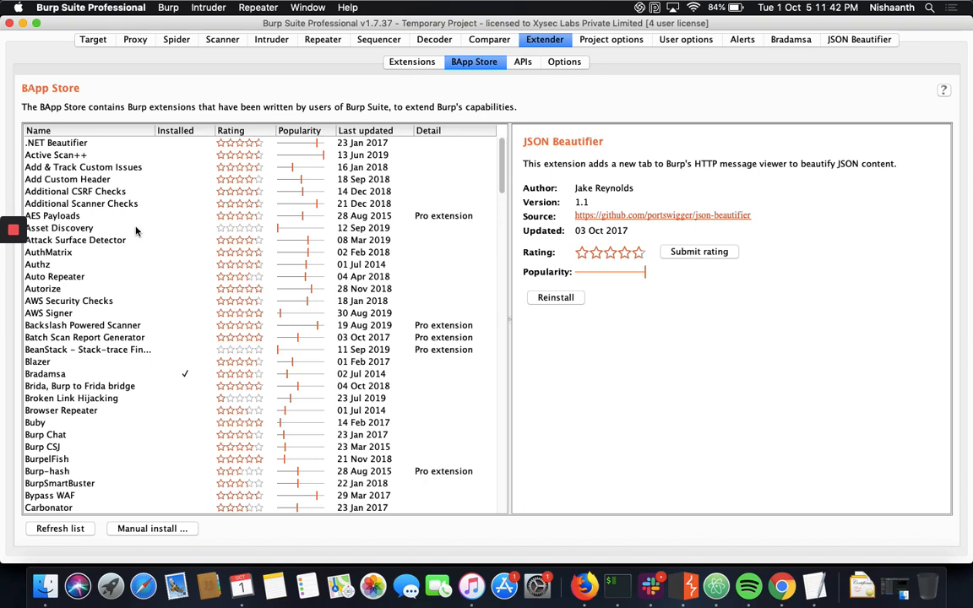
Review the BApp Store descriptions and installation requirements of Additional CSRF Checks, AWS Security Checks and CSP-Bypass
left_click(107, 192)
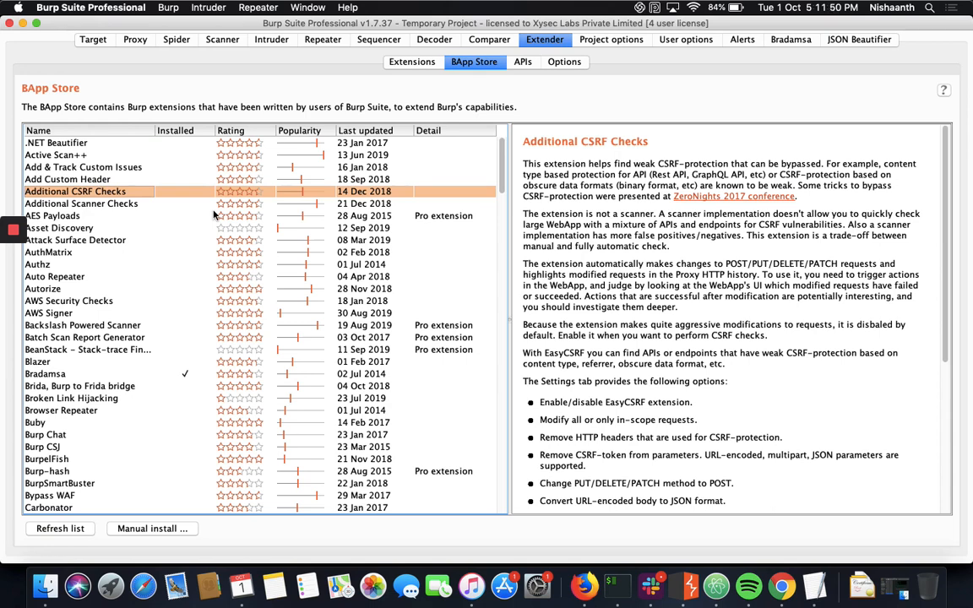
scroll(175, 228, "down", 3)
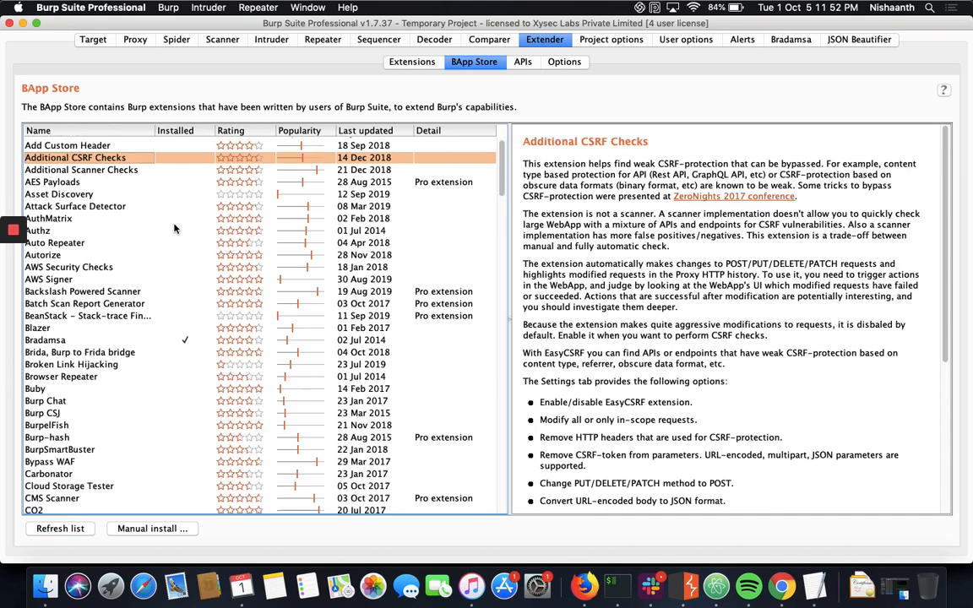
scroll(175, 228, "down", 3)
left_click(123, 234)
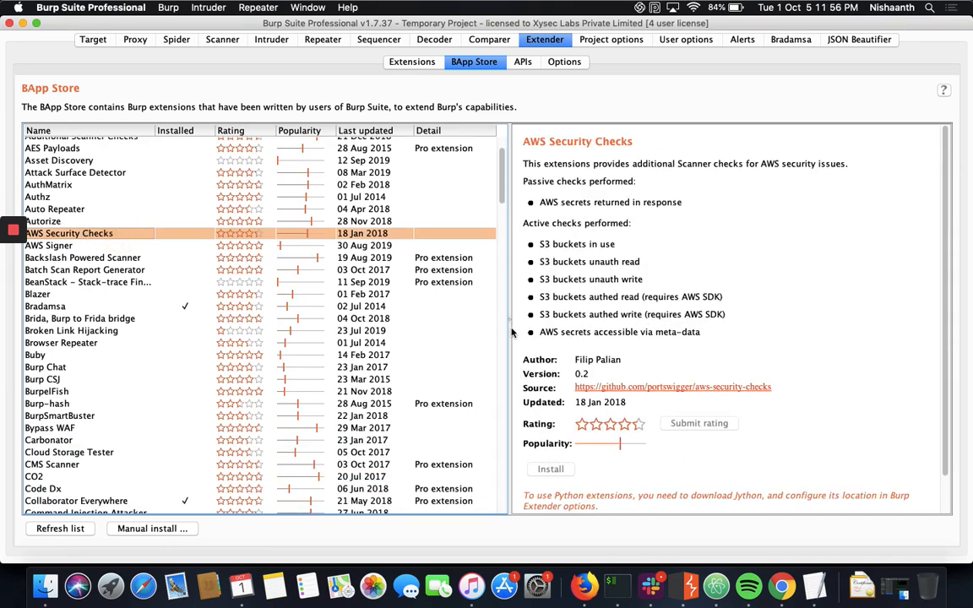
scroll(583, 347, "down", 2)
scroll(608, 321, "up", 2)
scroll(553, 250, "down", 2)
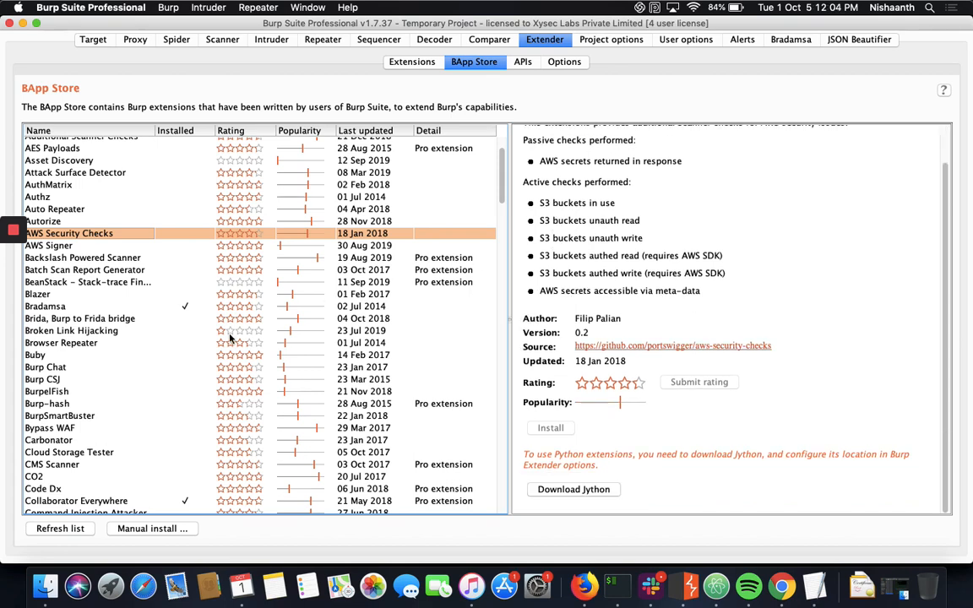
scroll(229, 335, "down", 6)
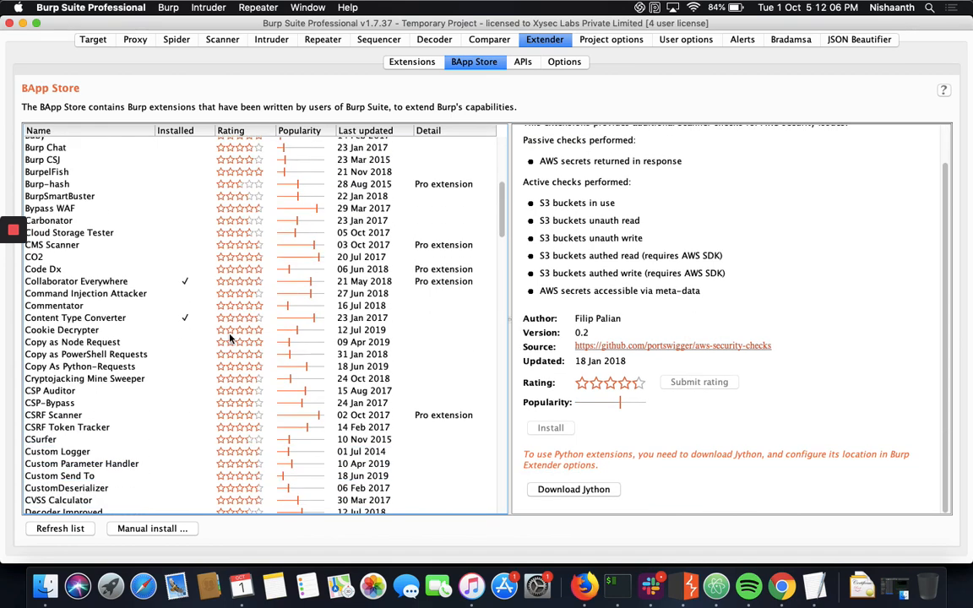
scroll(229, 335, "down", 2)
left_click(108, 338)
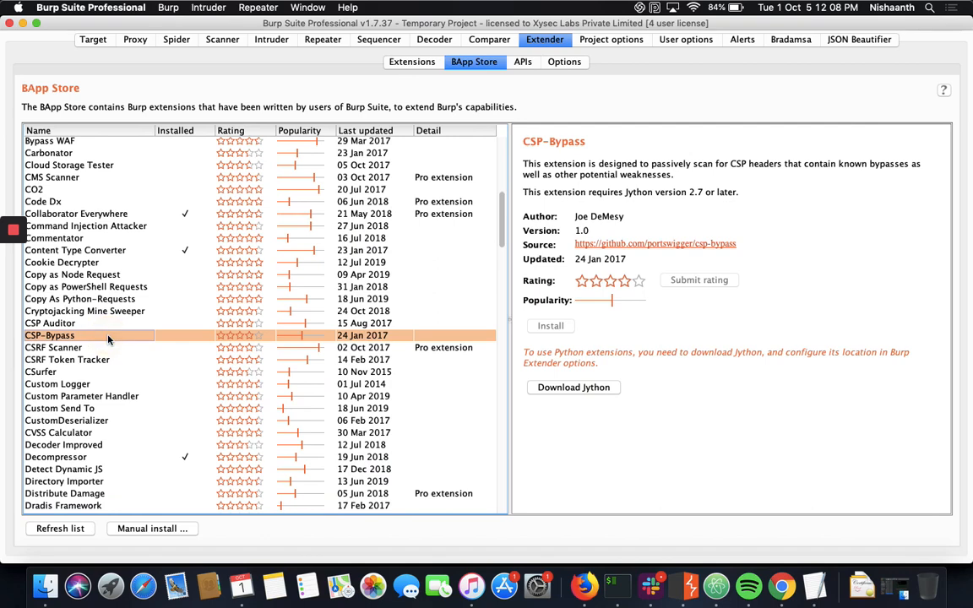